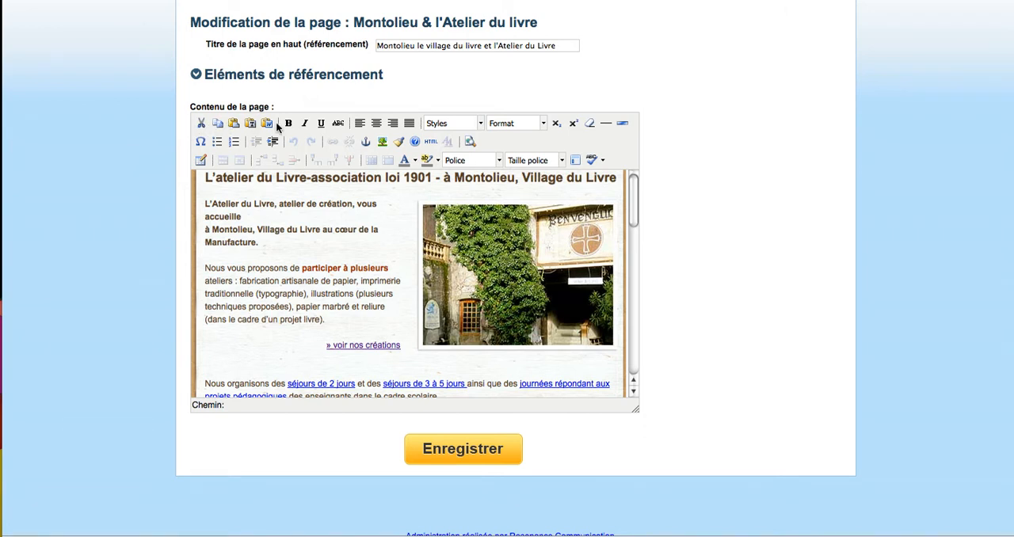
- Copy the whole "Maecenas suscipit tempor mi" paragraph from the untitled text document and return to the web page editor
left_click(176, 137)
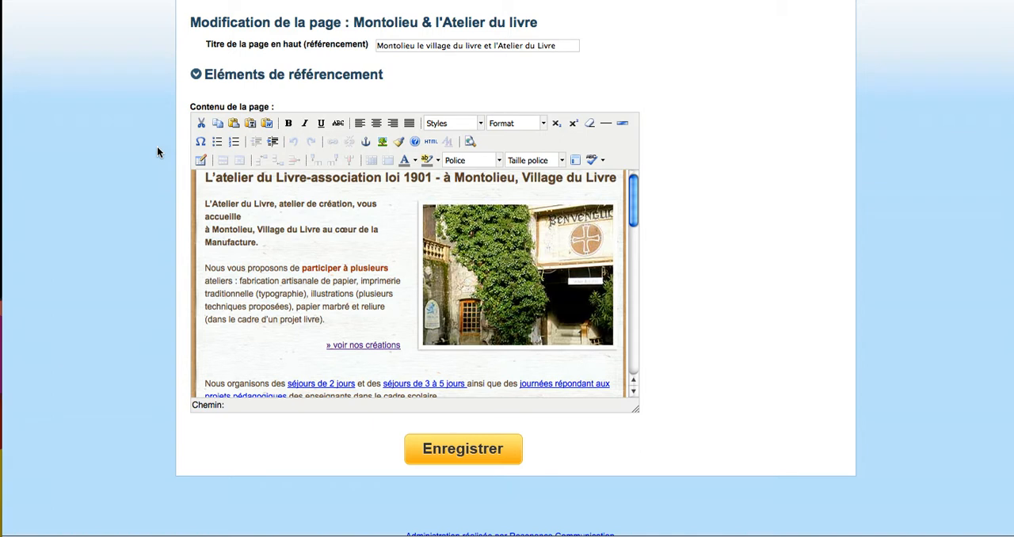
left_click(286, 264)
left_click(782, 530)
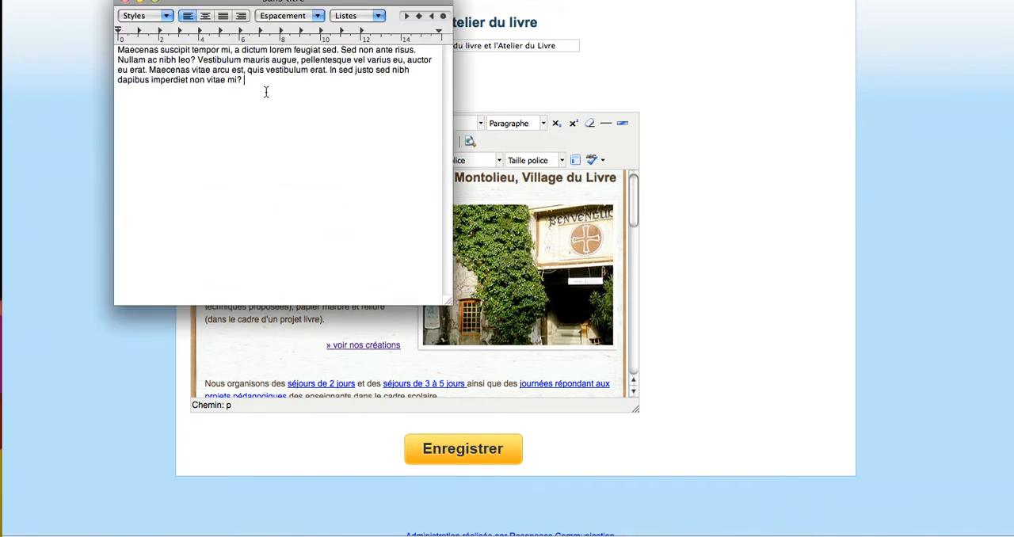
left_click_drag(256, 80, 115, 50)
key("ctrl+c")
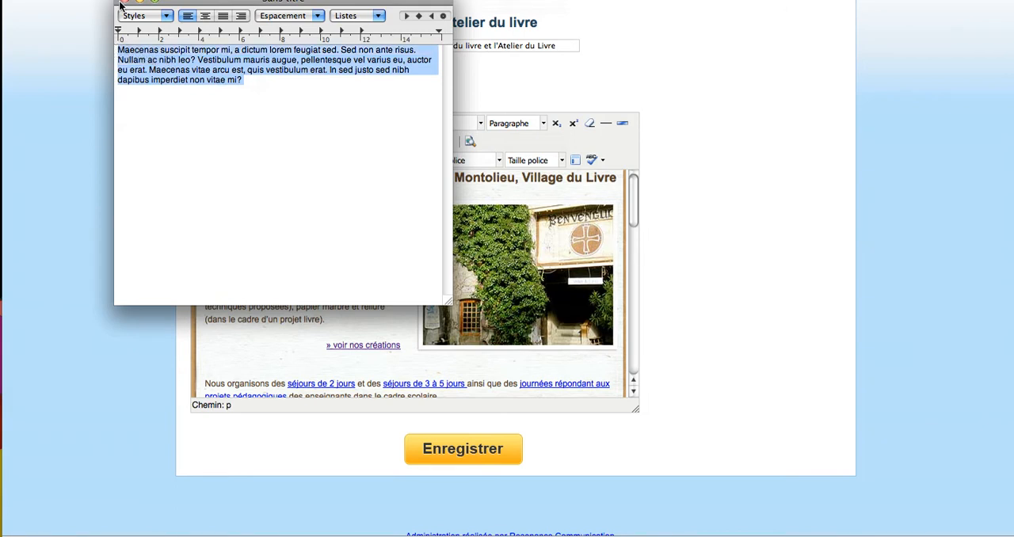
left_click(77, 91)
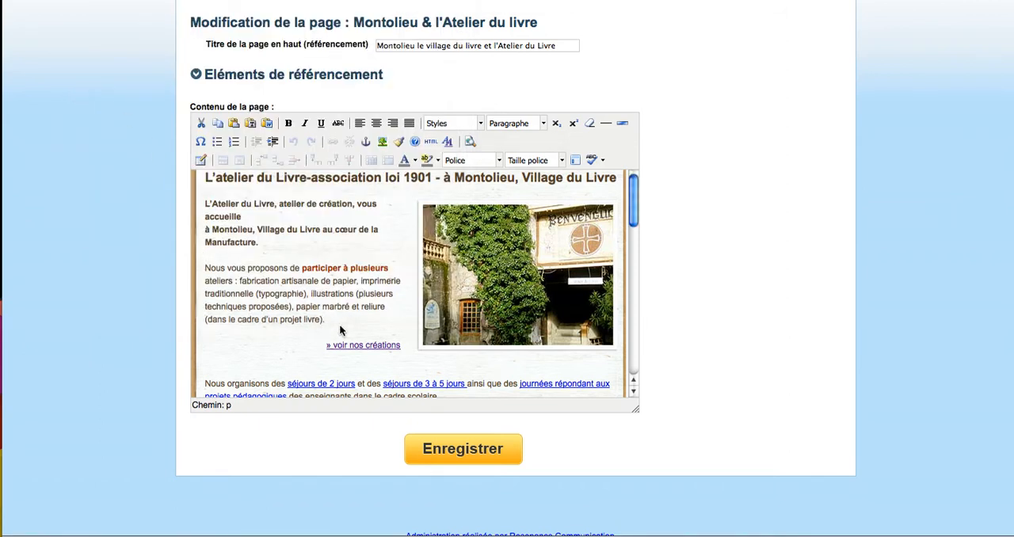
- Add a line above the "» voir nos créations" link and insert the copied Maecenas paragraph there as plain text
key("Return")
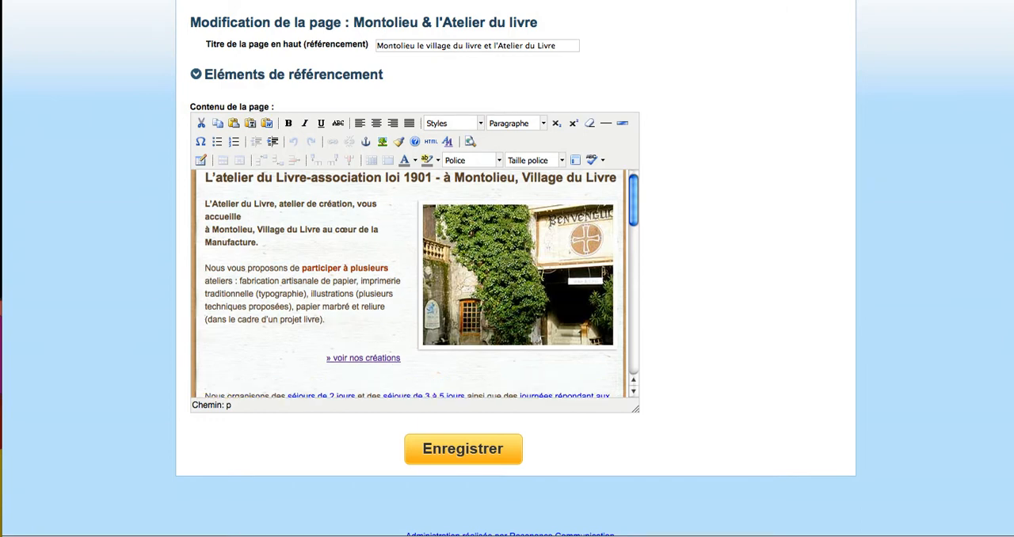
left_click(261, 124)
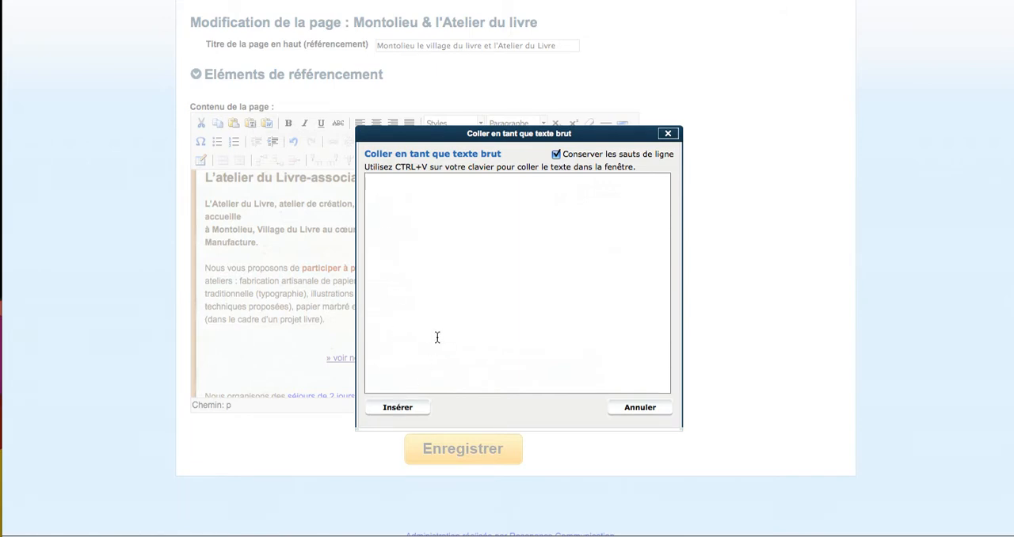
key("ctrl+v")
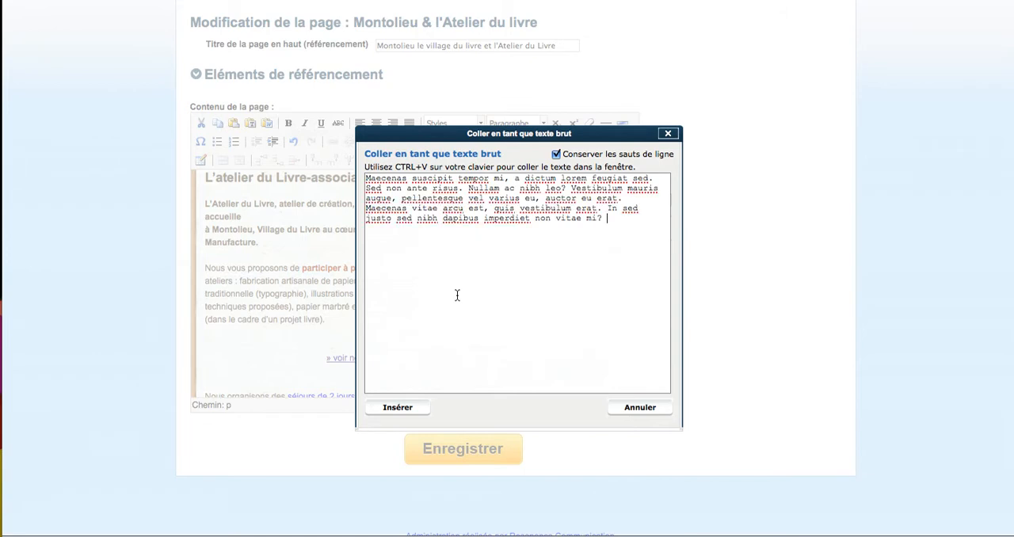
left_click(398, 408)
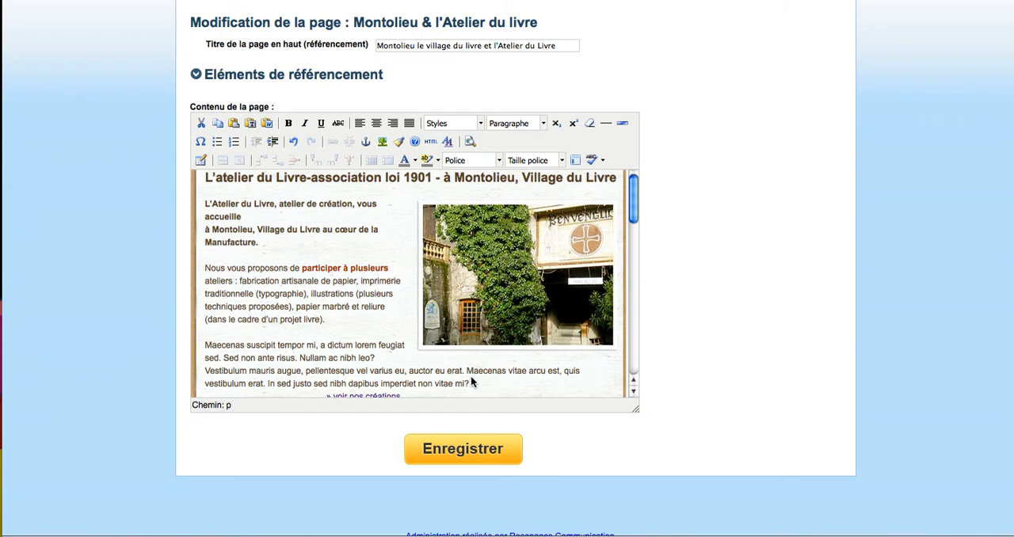
- Try bold, italic, underline and strikethrough on the words "Maecenas suscipit", turning each one off again
left_click_drag(471, 383, 222, 346)
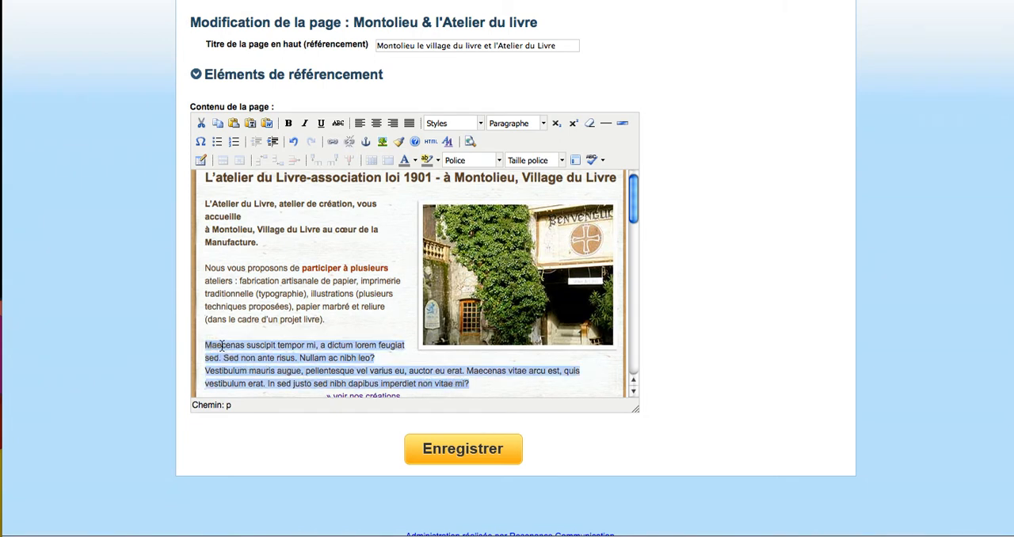
left_click(223, 346)
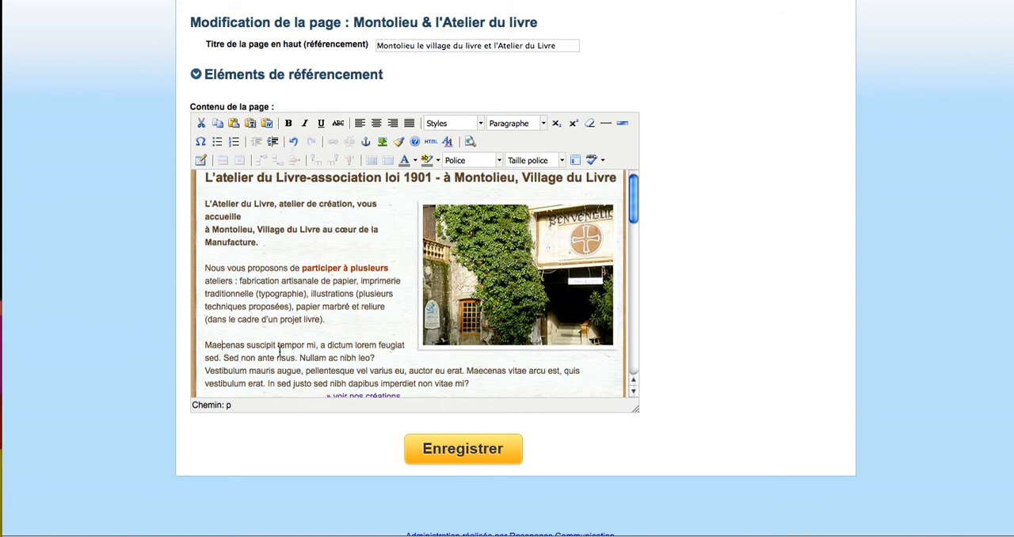
left_click_drag(278, 347, 197, 346)
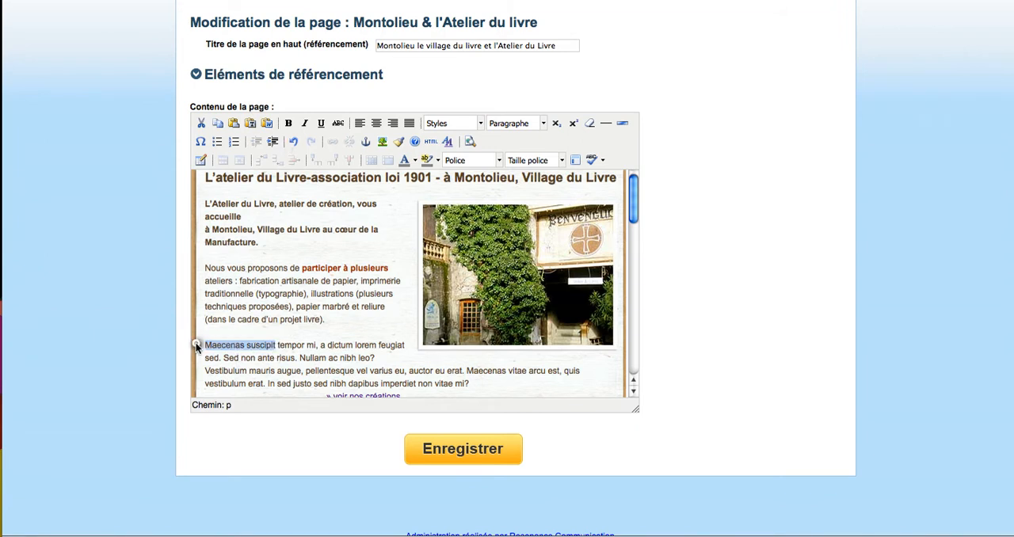
left_click(290, 124)
left_click(289, 123)
left_click(305, 124)
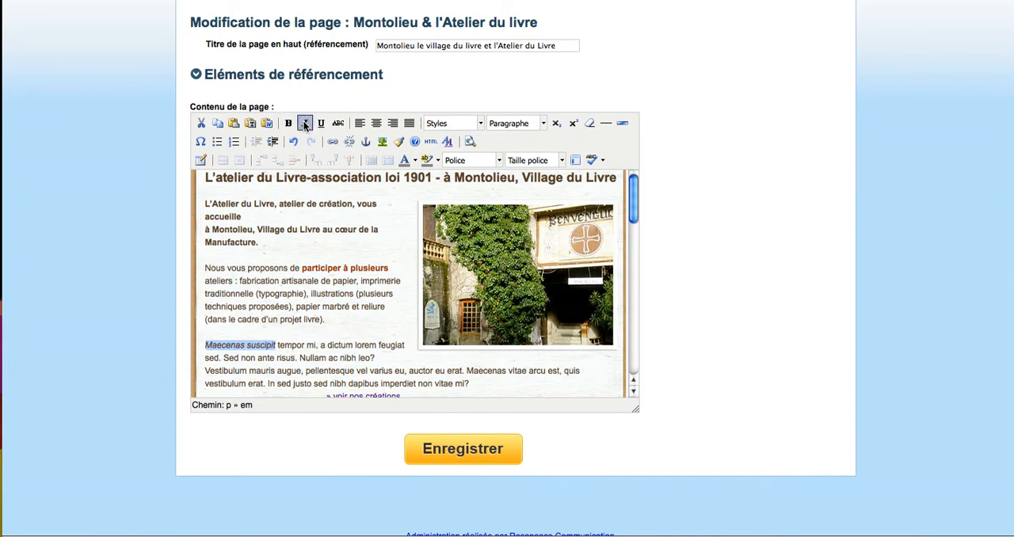
left_click(306, 125)
left_click(321, 124)
left_click(321, 124)
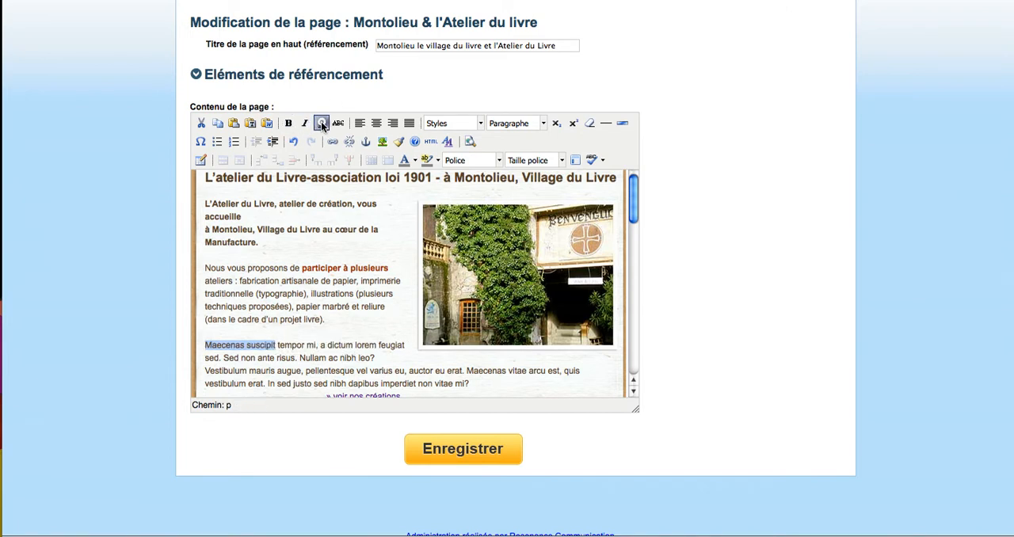
left_click(338, 124)
left_click(337, 123)
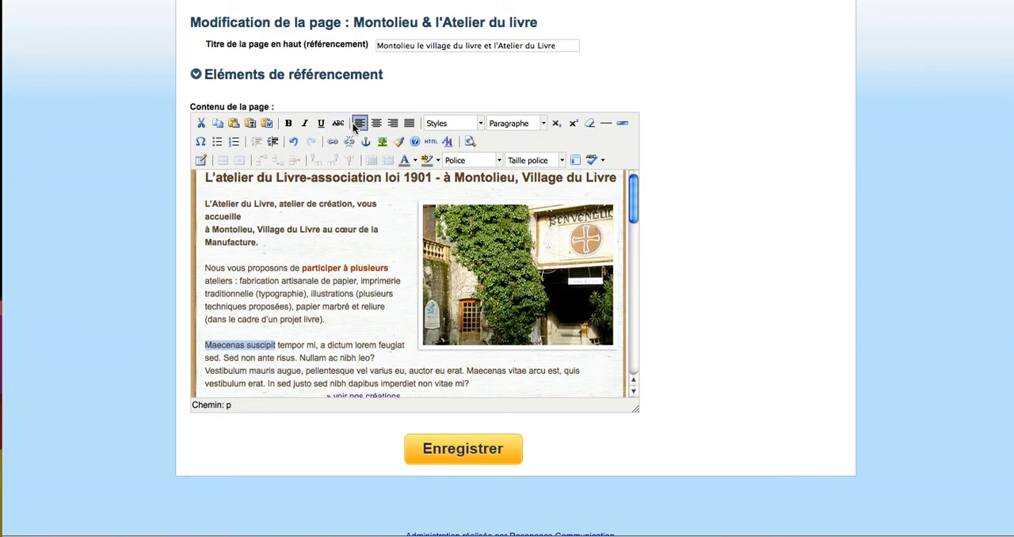
left_click(241, 345)
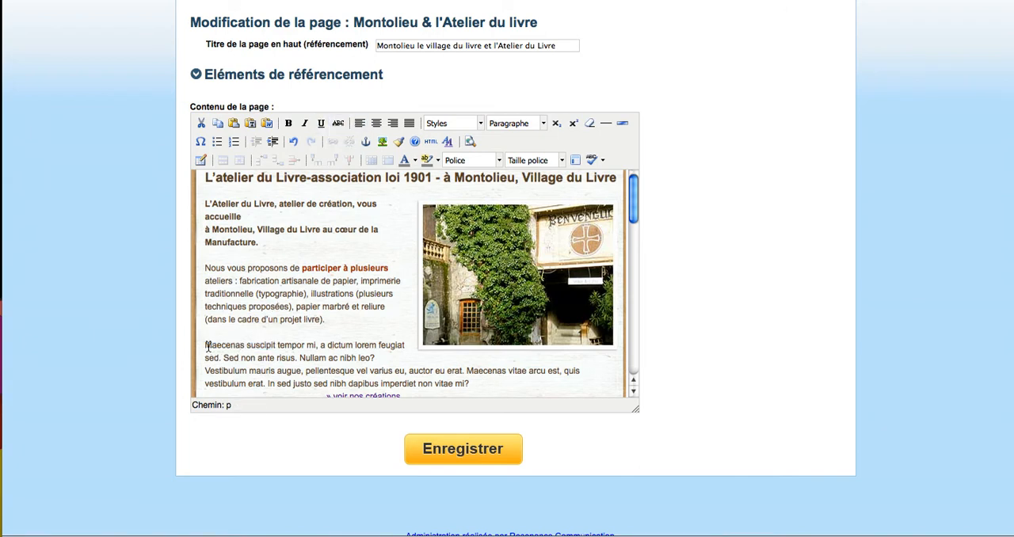
- Try centred, right and justified alignment on the whole Maecenas paragraph, finishing with left alignment
left_click_drag(204, 346, 475, 383)
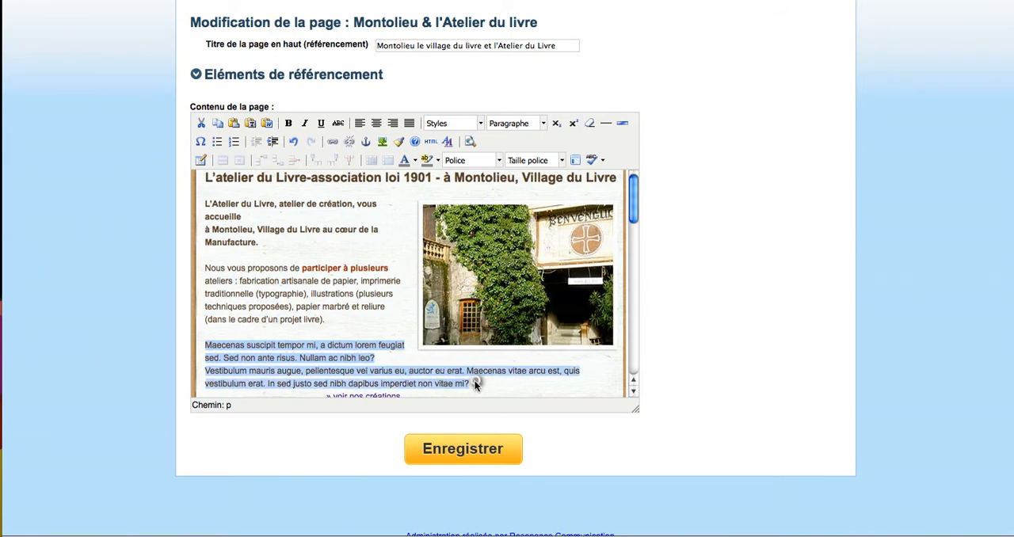
left_click(376, 124)
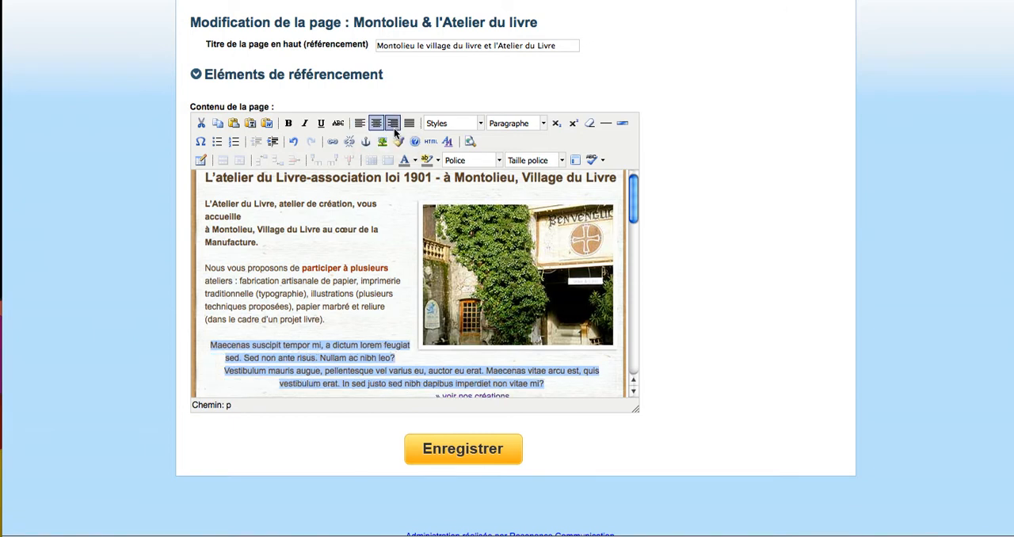
left_click(393, 125)
left_click(409, 124)
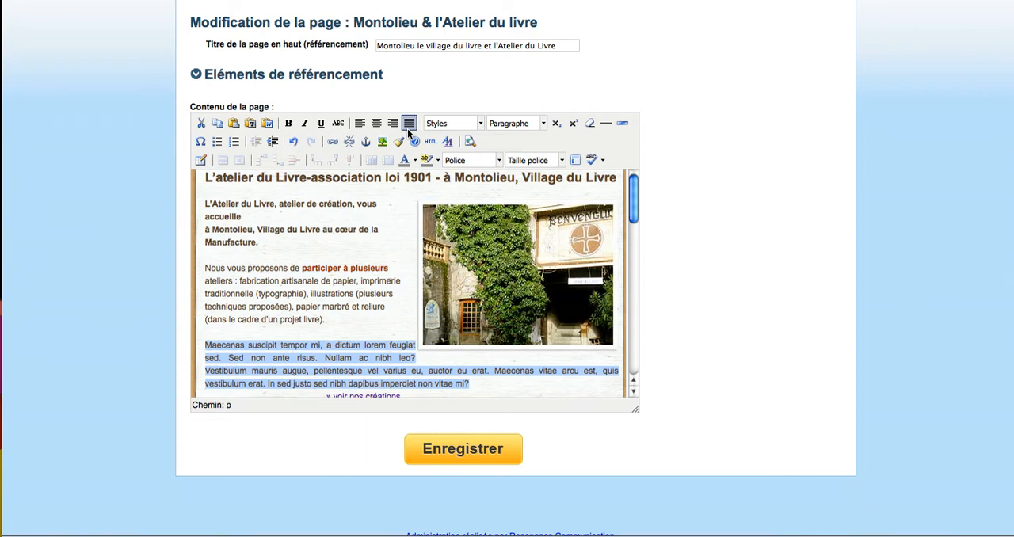
left_click(360, 124)
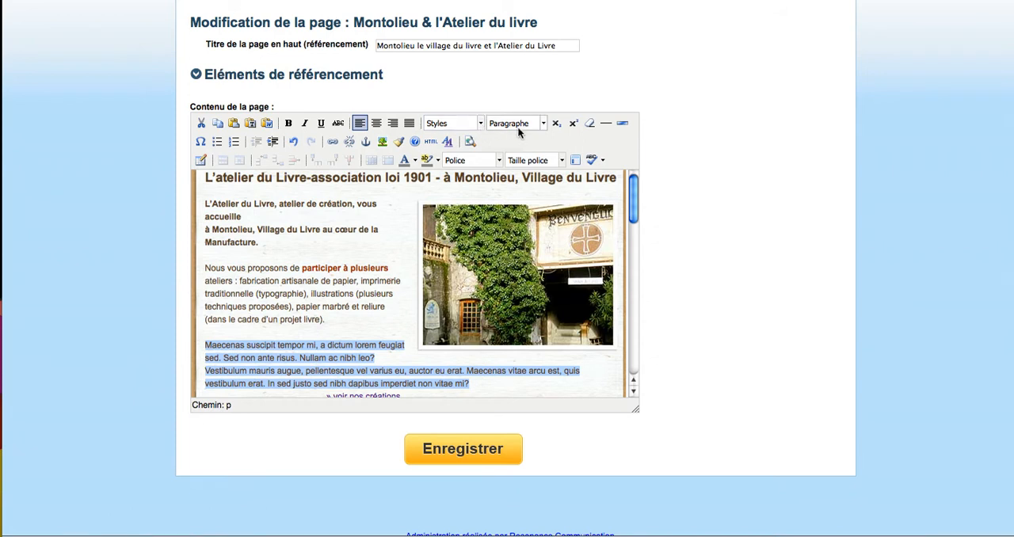
- Apply the rouge_gras style to the whole Maecenas paragraph
left_click(480, 125)
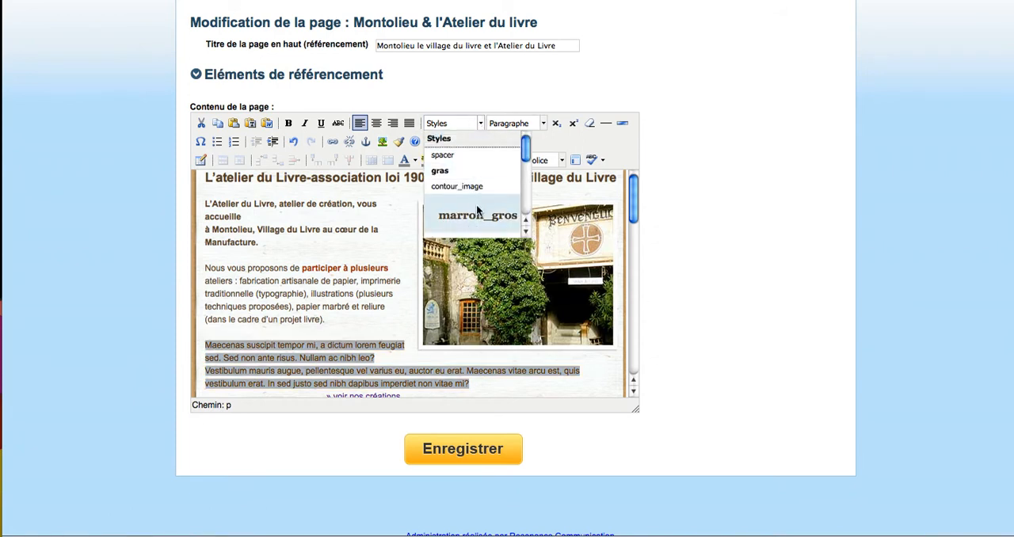
scroll(476, 209, "down", 4)
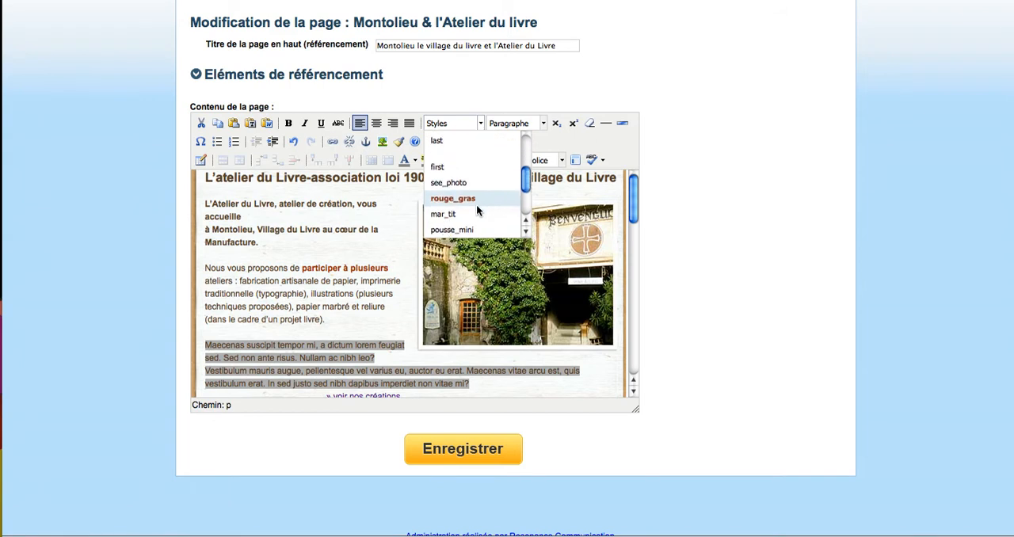
scroll(477, 205, "down", 2)
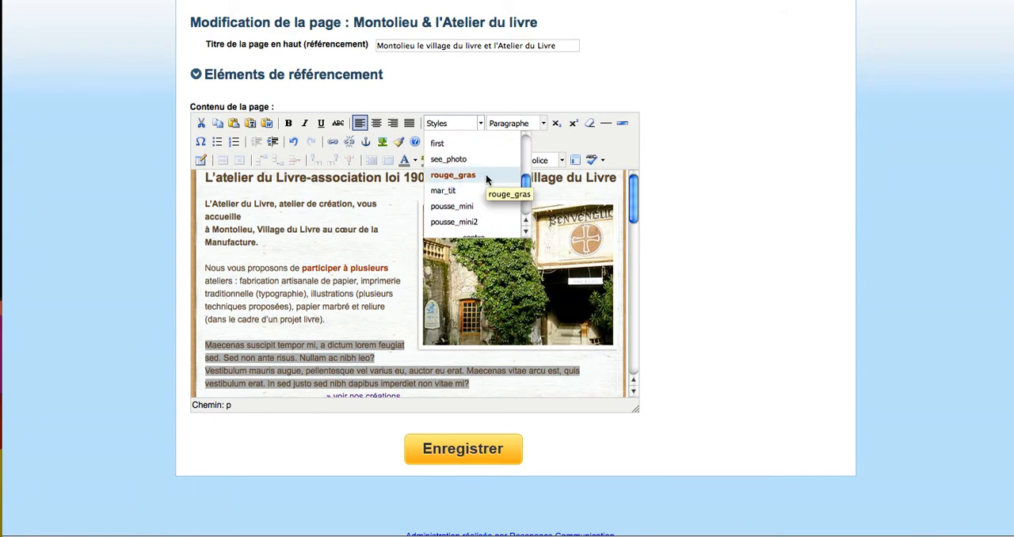
left_click(486, 176)
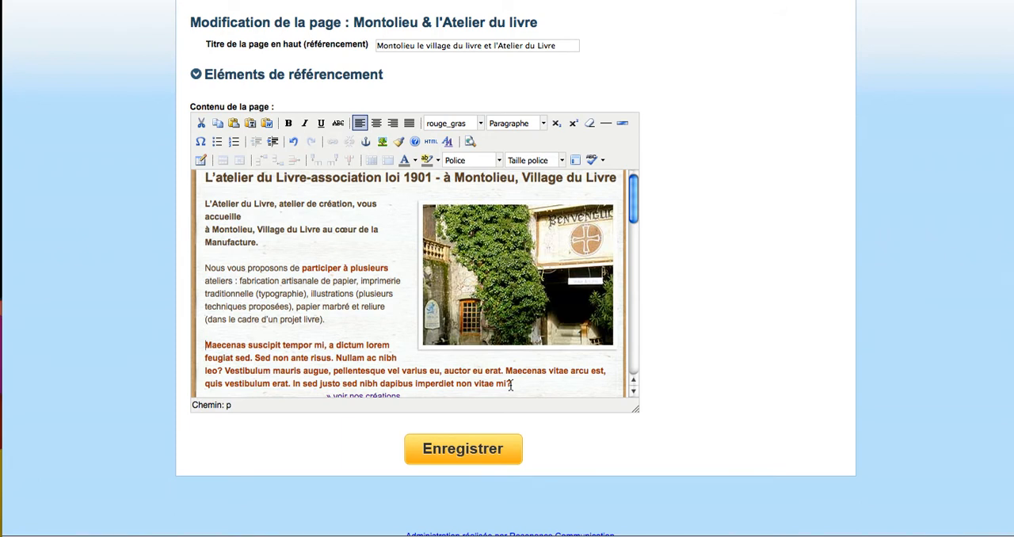
- Remove the formatting from the whole Maecenas paragraph, including its initial letter "M"
left_click_drag(511, 384, 208, 344)
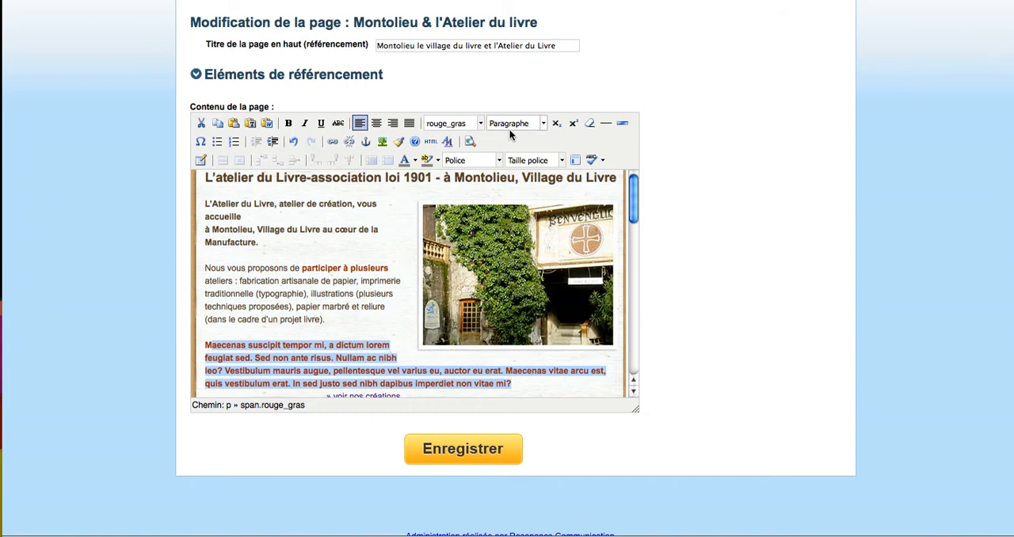
left_click(590, 125)
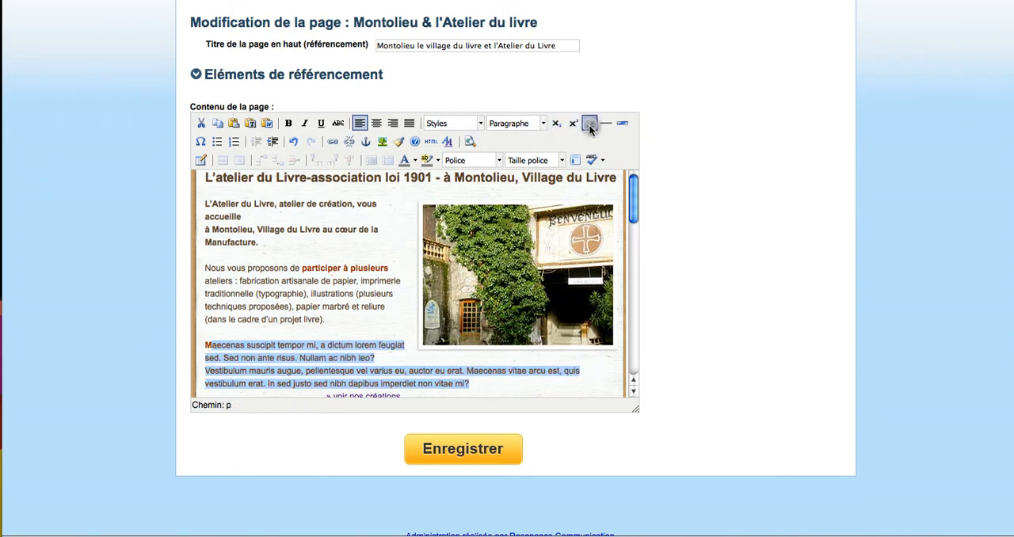
left_click(273, 348)
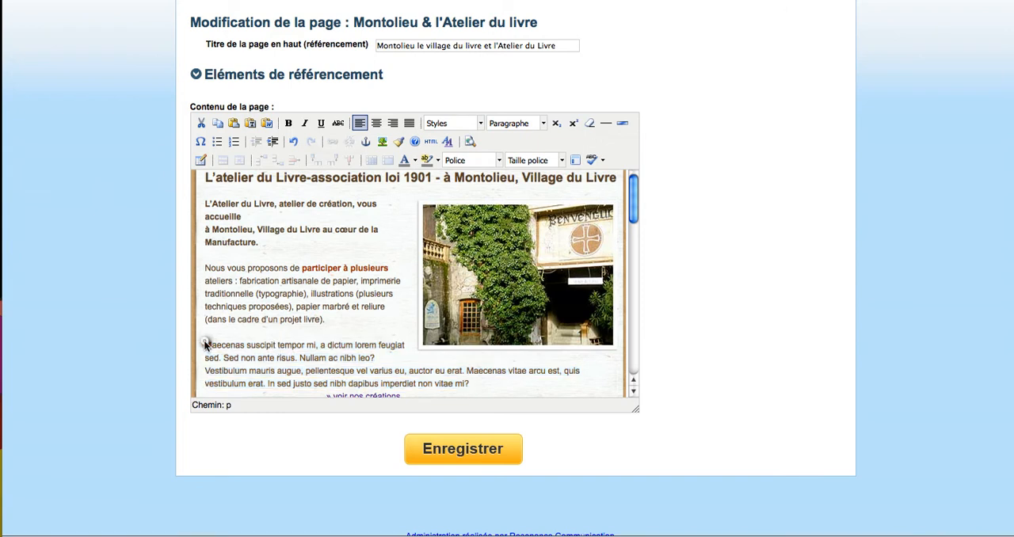
left_click(204, 344)
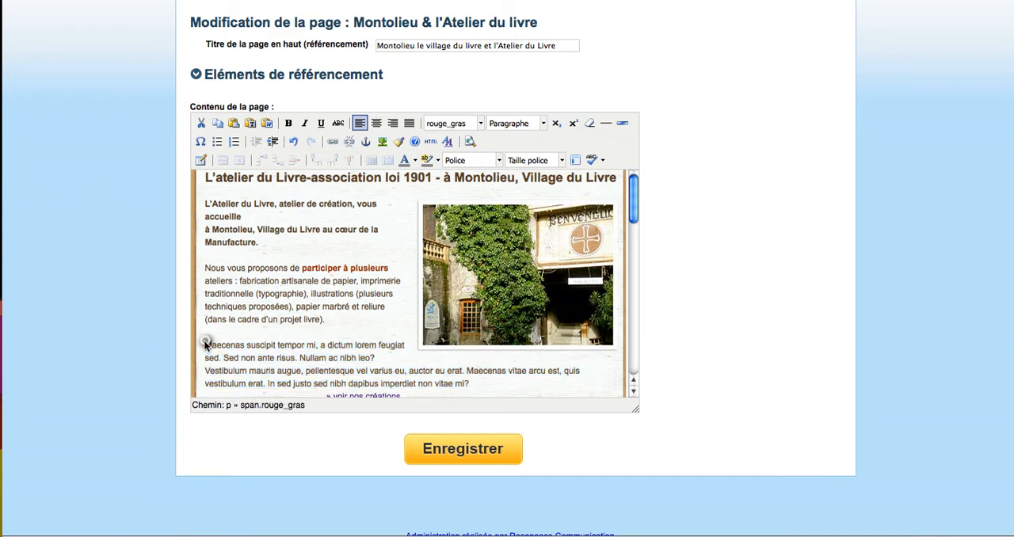
left_click(590, 123)
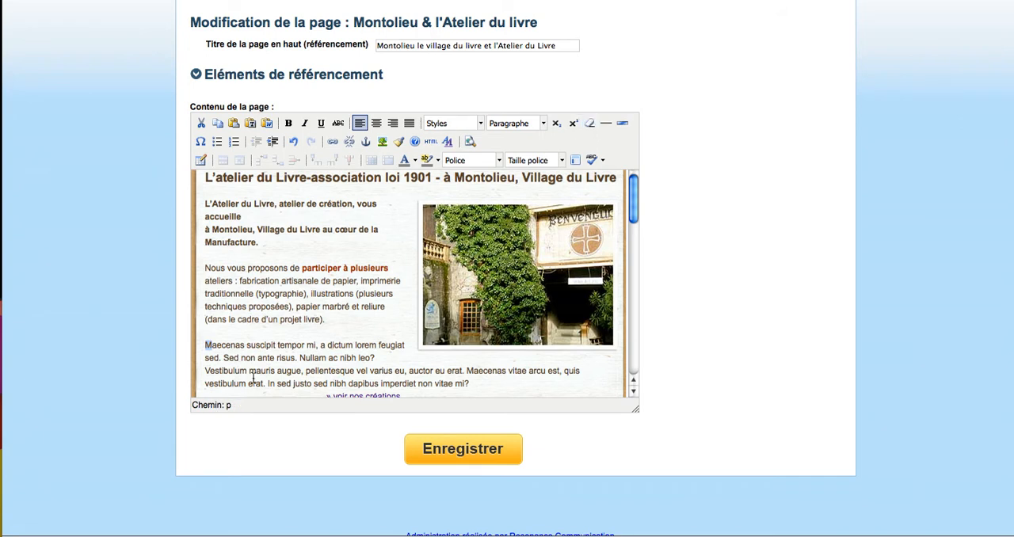
- Remove the formatting from the words "participer à plusieurs" in the paragraph about the workshops
left_click_drag(302, 267, 388, 269)
left_click(588, 125)
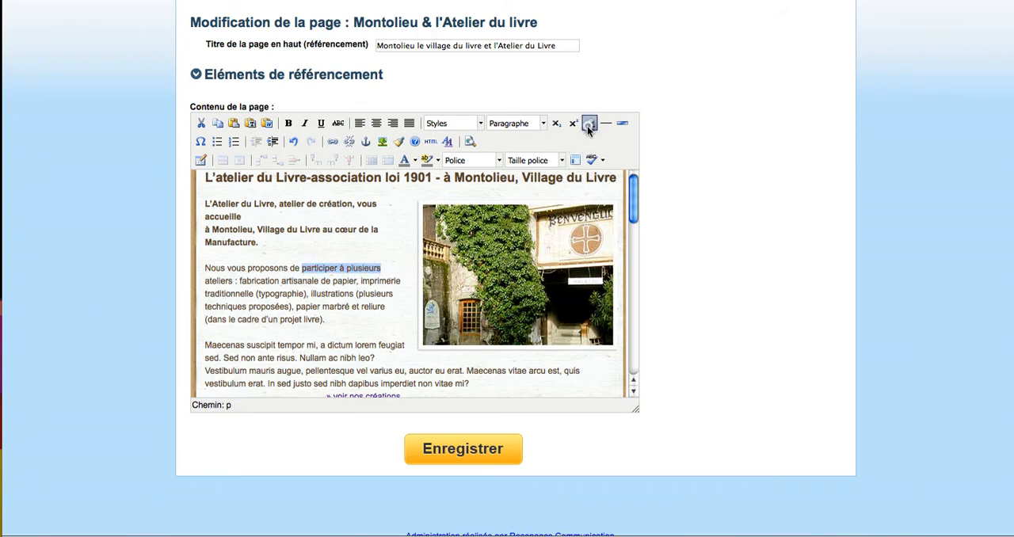
left_click(480, 124)
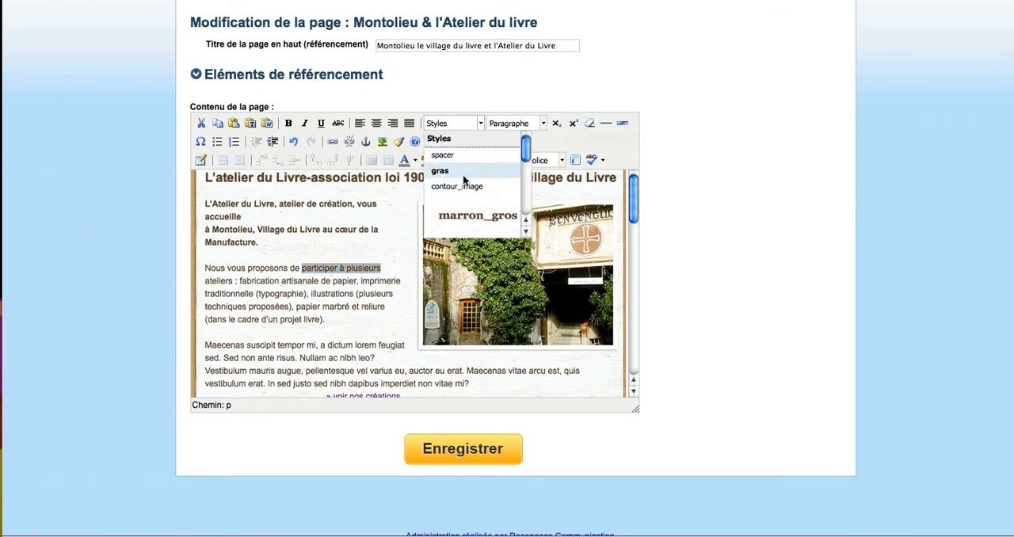
scroll(487, 195, "down", 5)
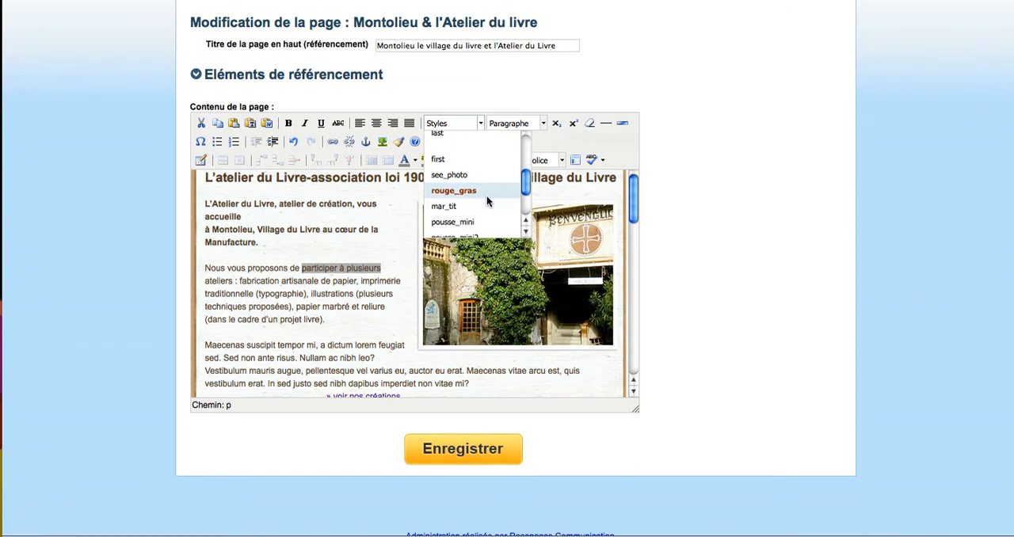
left_click(541, 122)
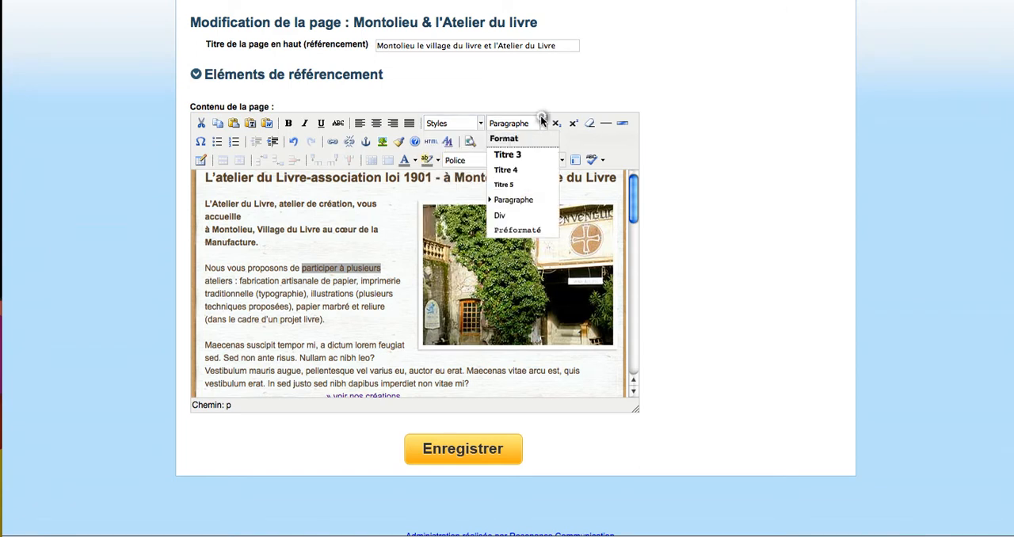
- Insert the text "soustitre" on its own line directly above "Nous vous proposons de participer à plusieurs"
left_click(325, 252)
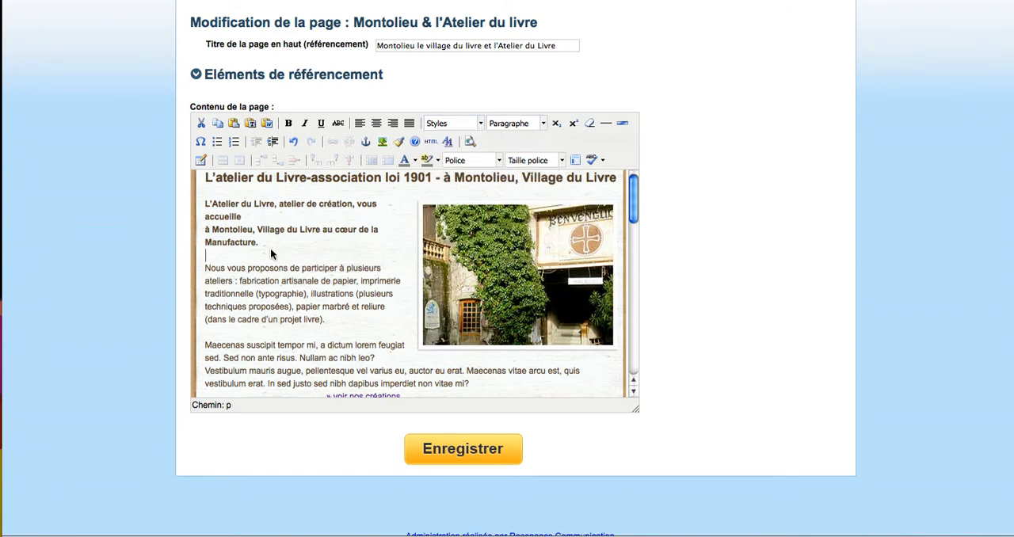
key("Down")
type("soustitre")
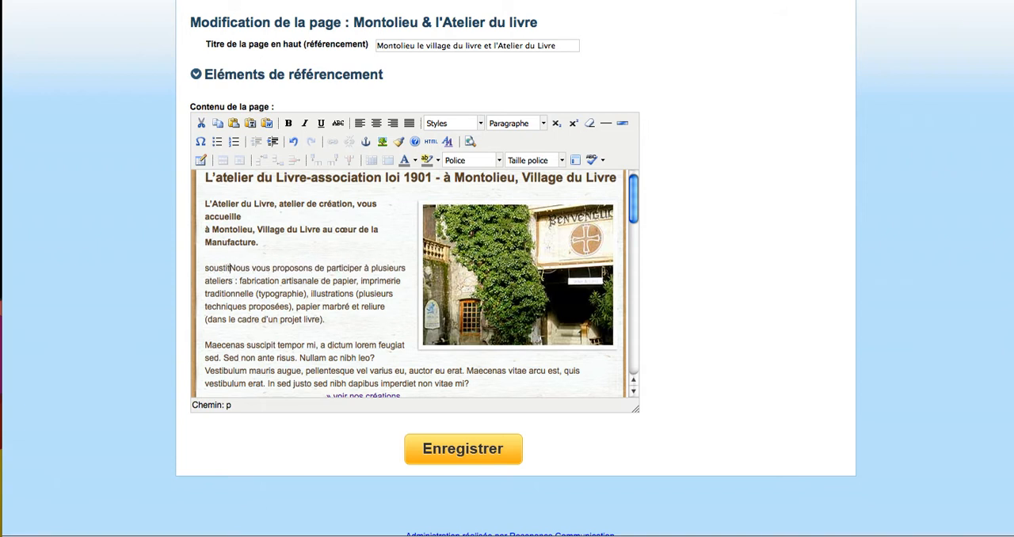
key("Return")
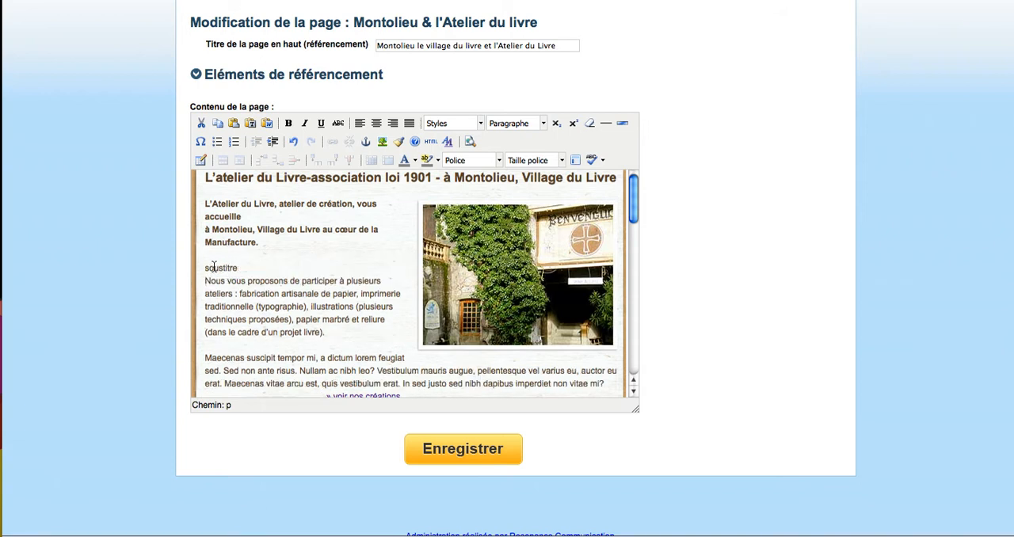
- Format the "soustitre" line as Titre 5, and change its format to Titre 3
left_click_drag(238, 270, 201, 268)
left_click(543, 124)
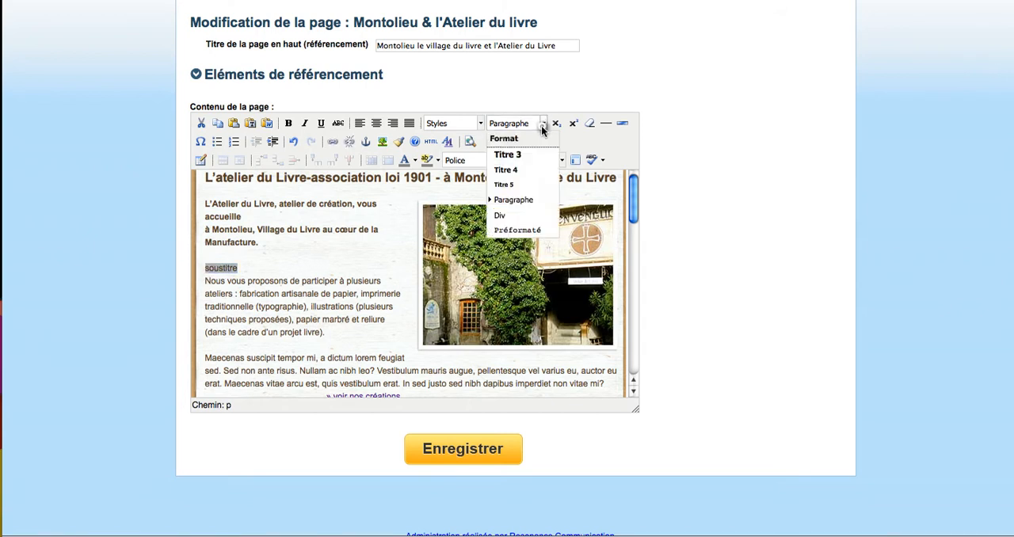
left_click(520, 185)
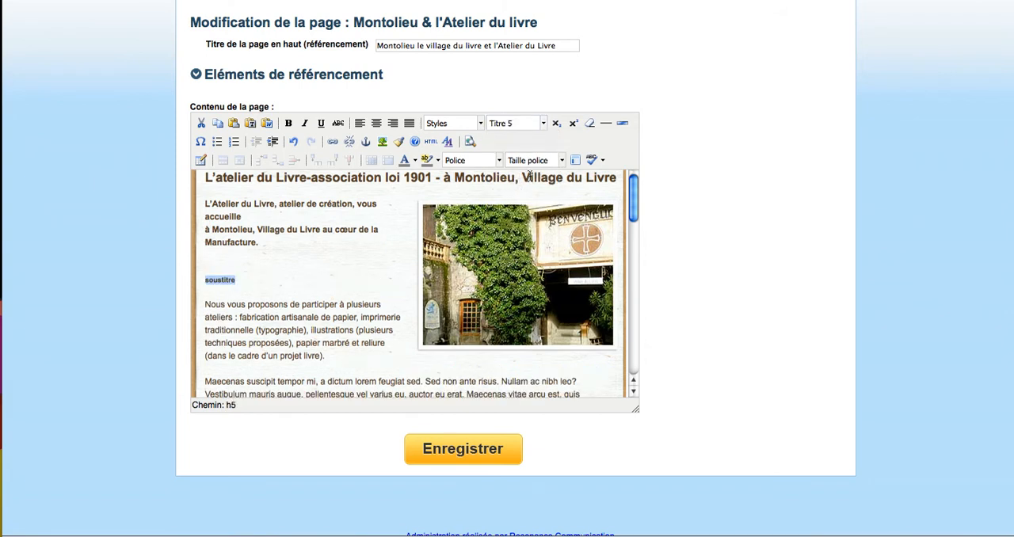
left_click(543, 123)
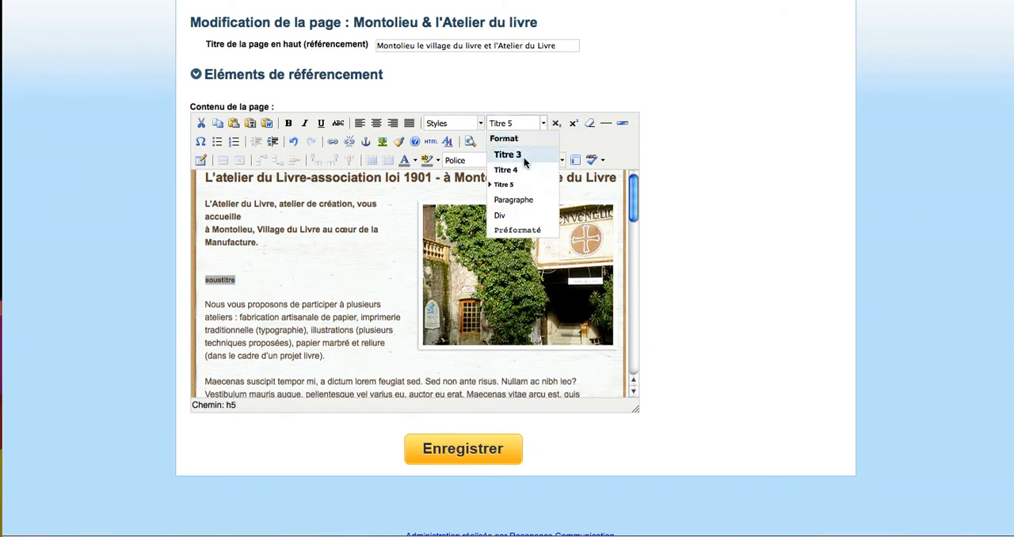
left_click(523, 156)
left_click(362, 260)
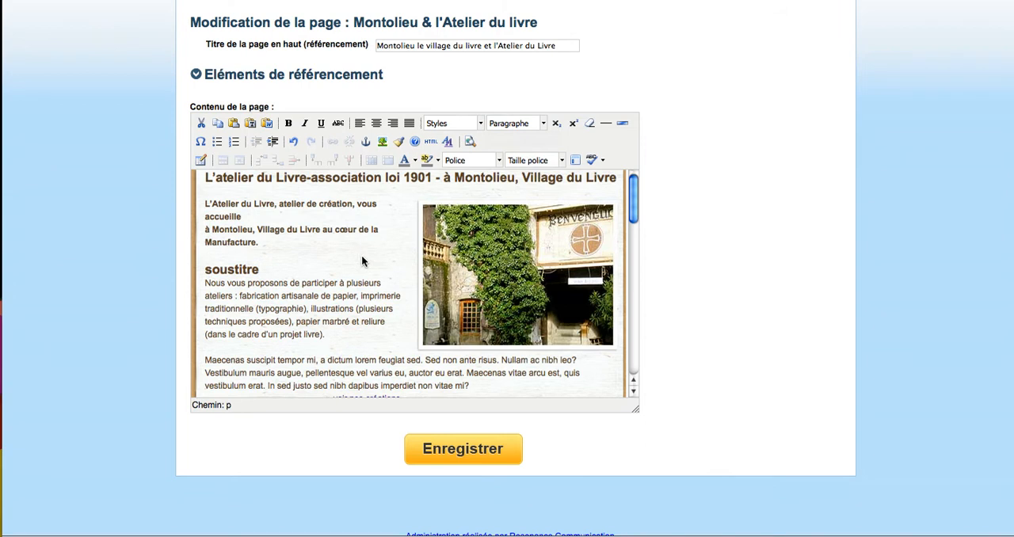
- Undo both heading formats and the insertion of the "soustitre" line
key("ctrl+z")
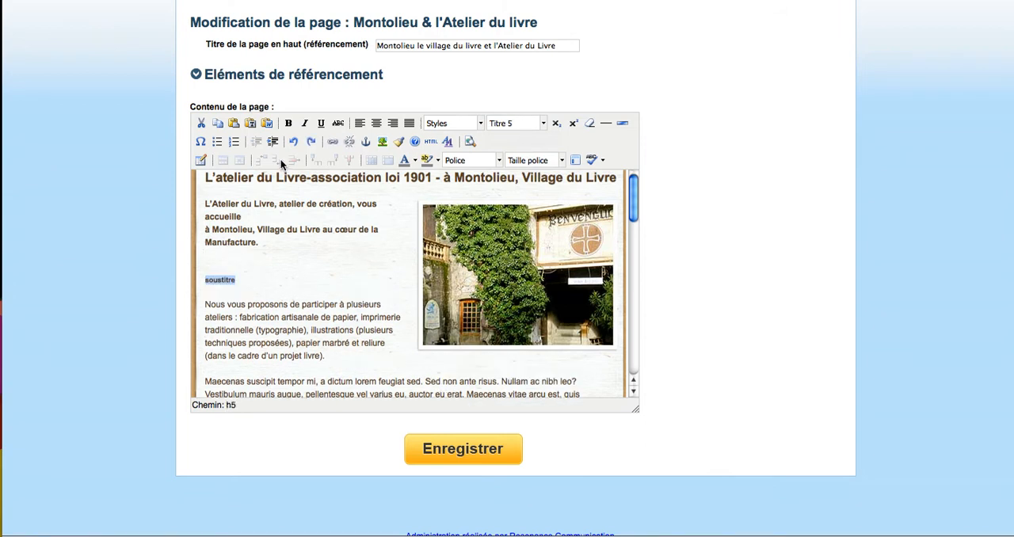
left_click(292, 143)
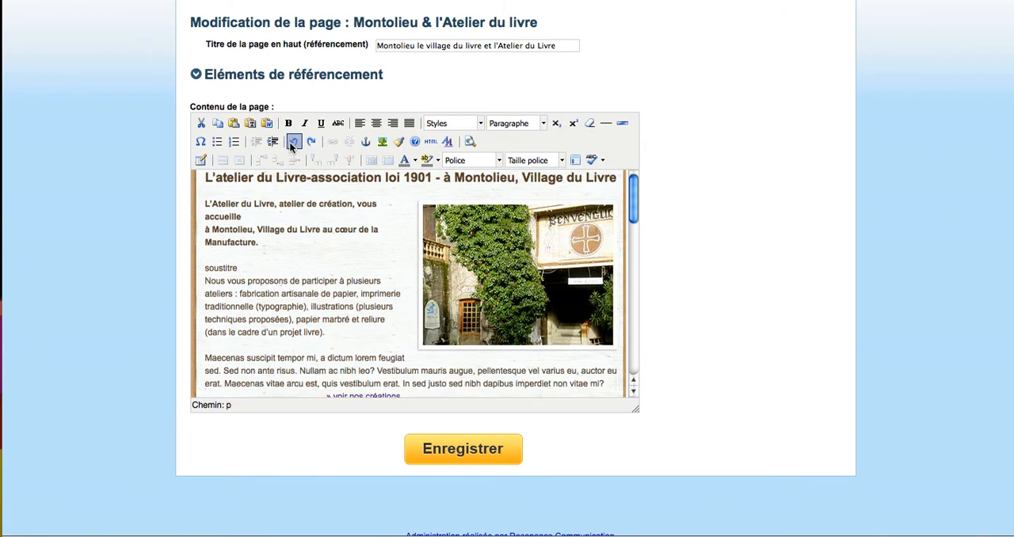
left_click(292, 142)
left_click(292, 142)
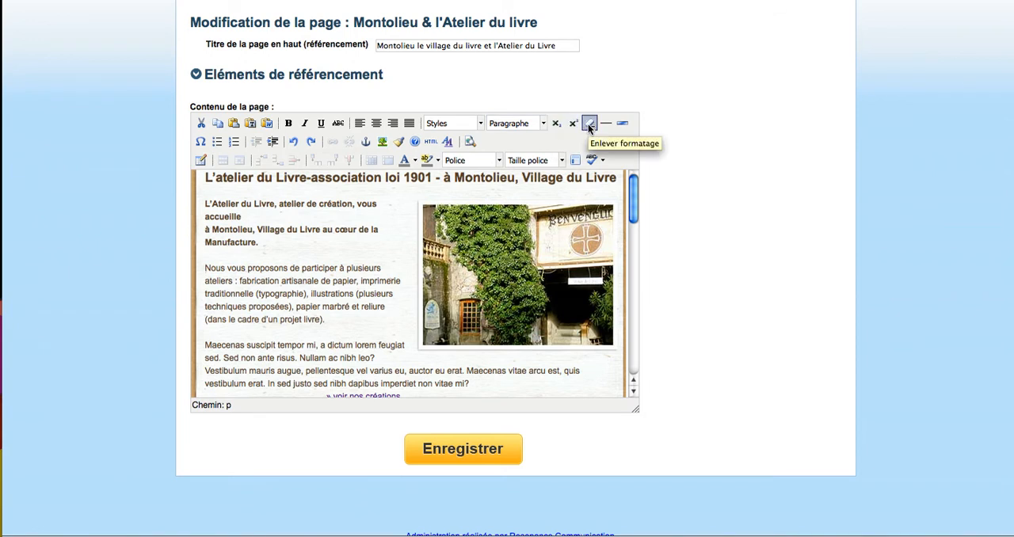
- Insert a plain horizontal line on a new line below the workshops paragraph, and undo the insertion
left_click(334, 319)
key("Return")
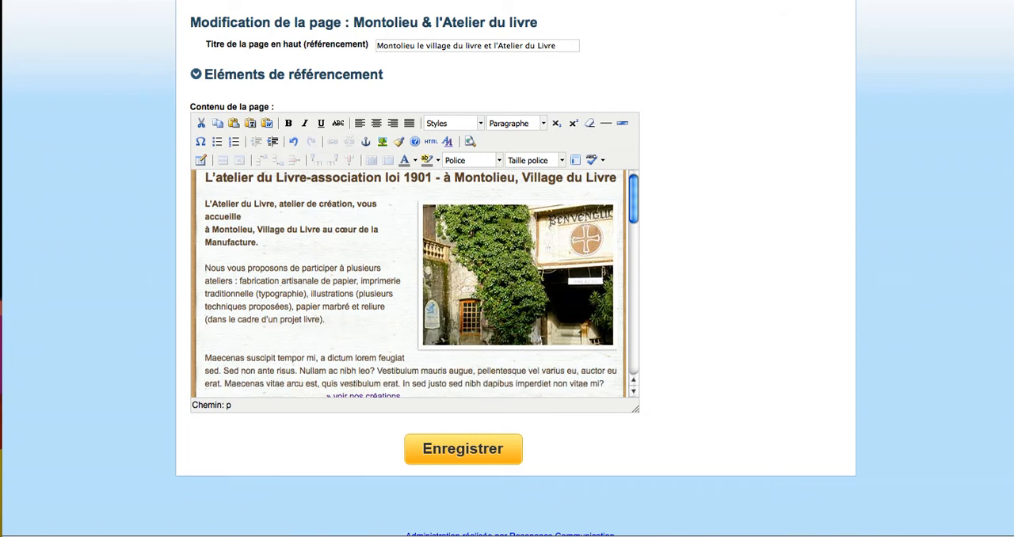
left_click(604, 124)
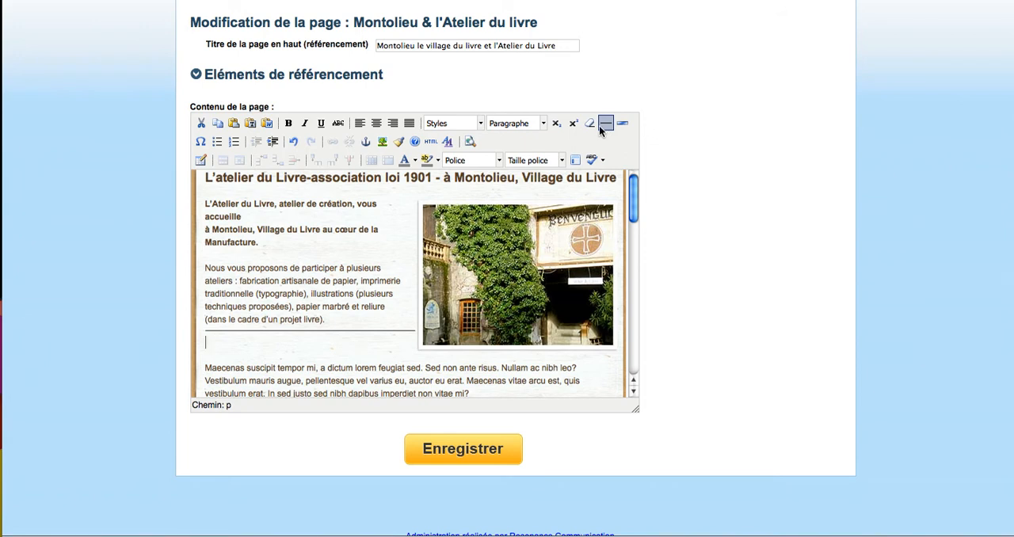
key("ctrl+z")
key("ctrl+z")
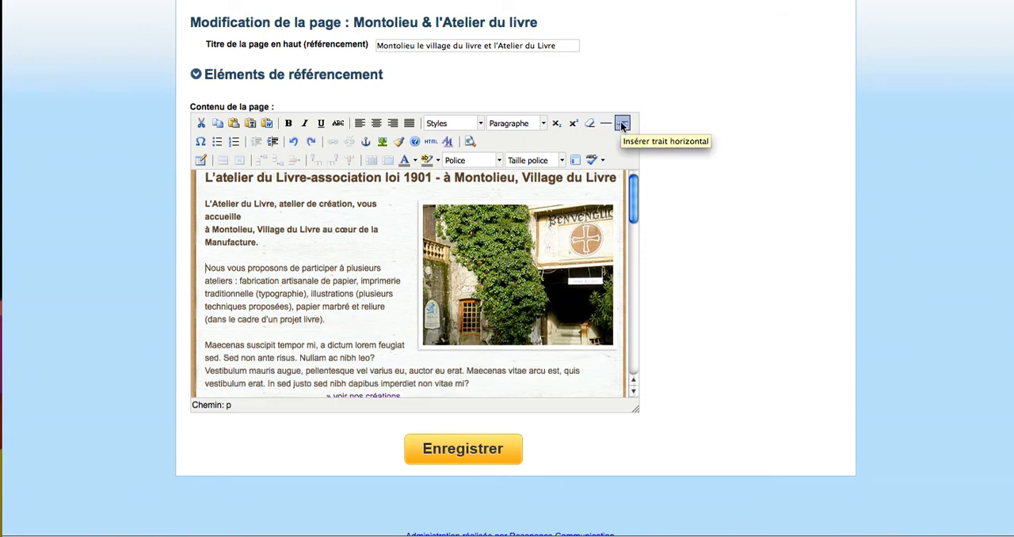
- Examine the width, height and shadow options for inserting a custom horizontal line, without inserting one
left_click(623, 124)
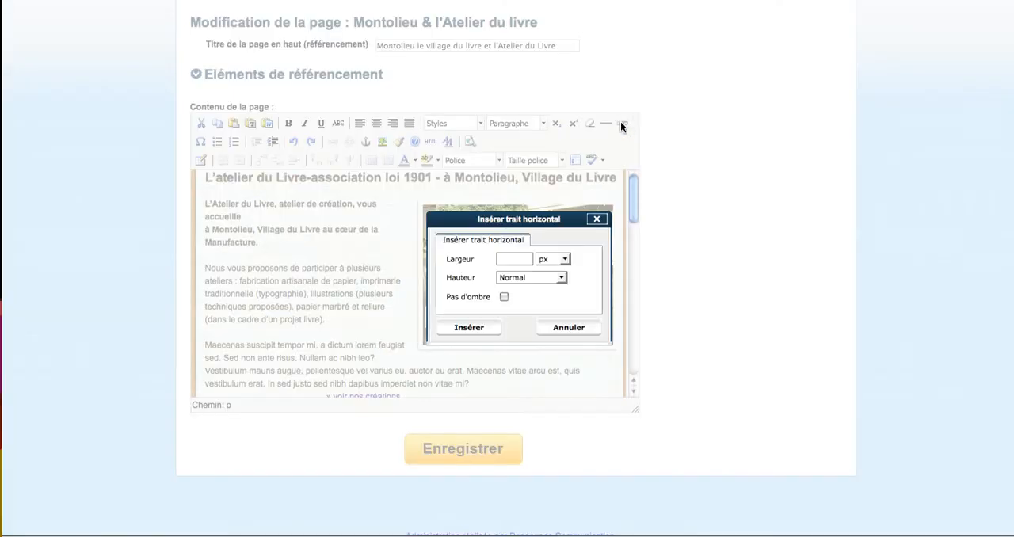
left_click(513, 259)
left_click(471, 278)
left_click(597, 219)
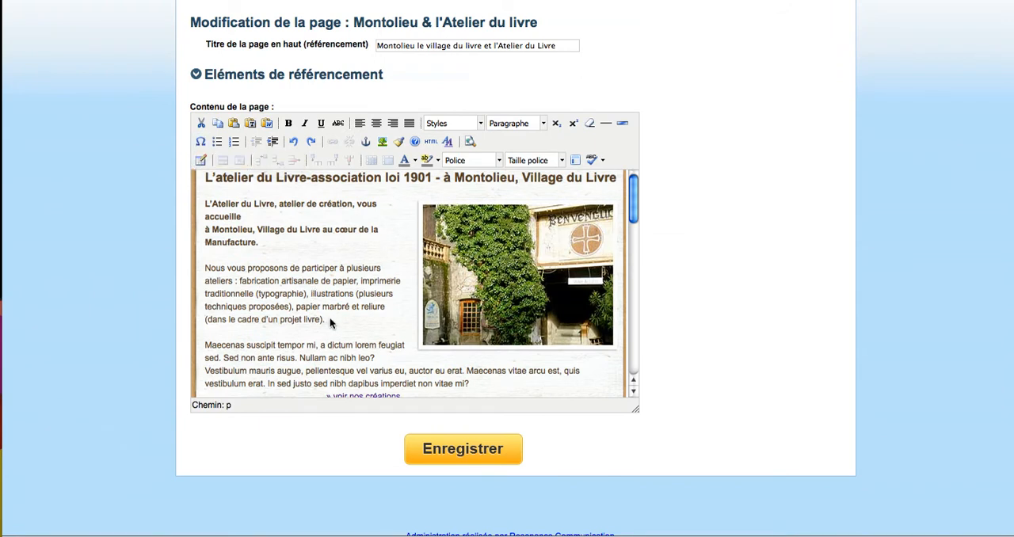
- Insert a copyright sign after "(dans le cadre d'un projet livre)." and delete it again
left_click(201, 141)
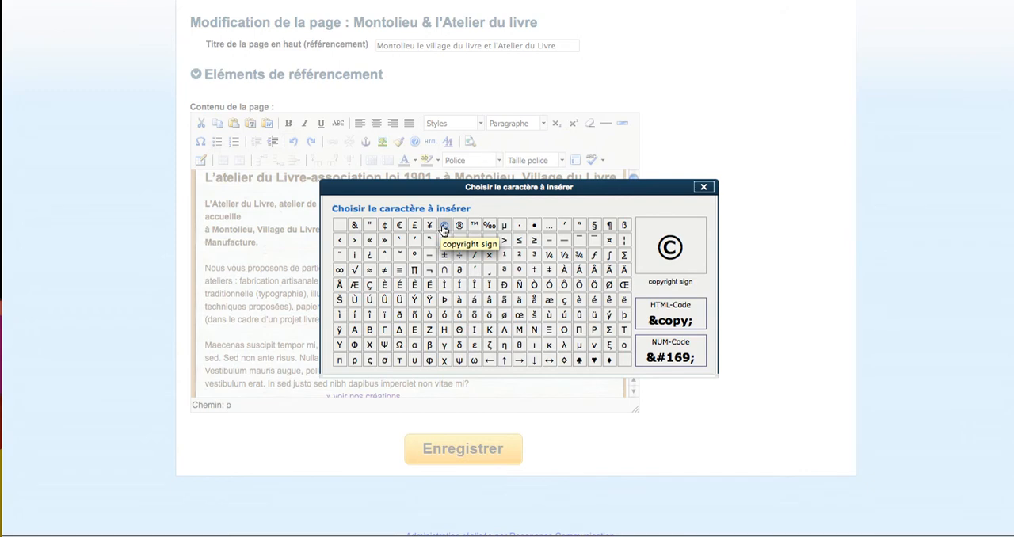
left_click(443, 229)
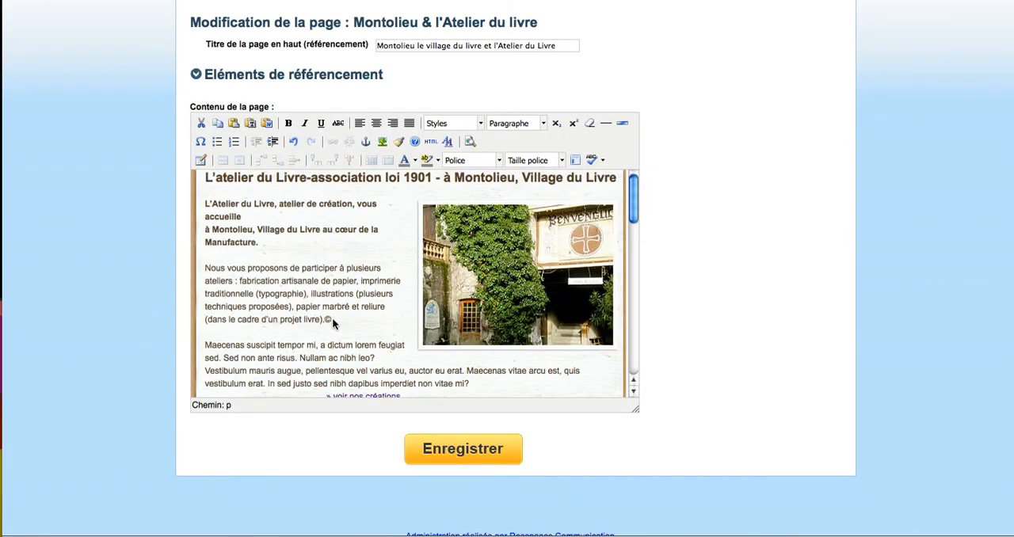
key("BackSpace")
left_click(325, 319)
- Replace the whole Maecenas paragraph with two separate lines of text, "test" and "test2"
scroll(333, 321, "down", 1)
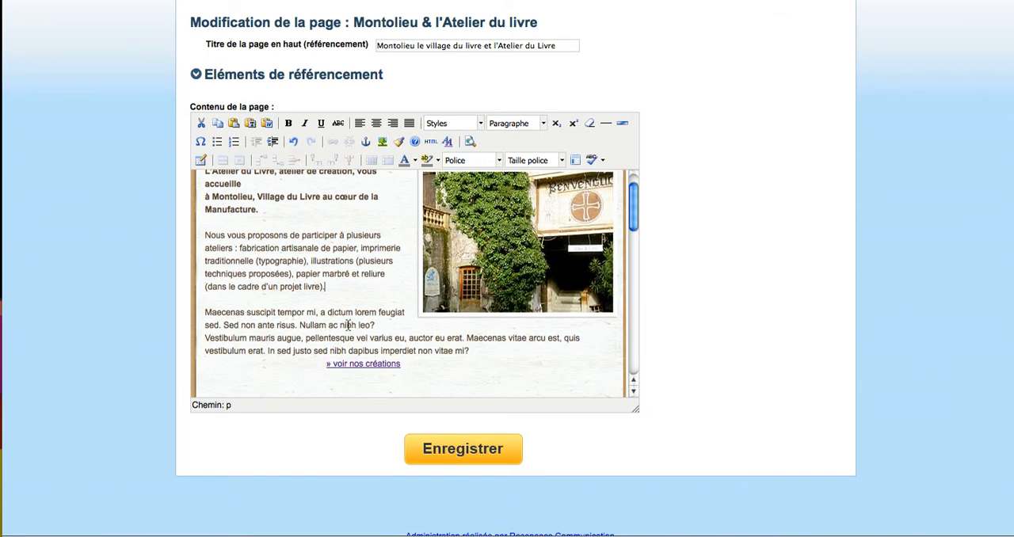
left_click_drag(476, 350, 185, 312)
key("Delete")
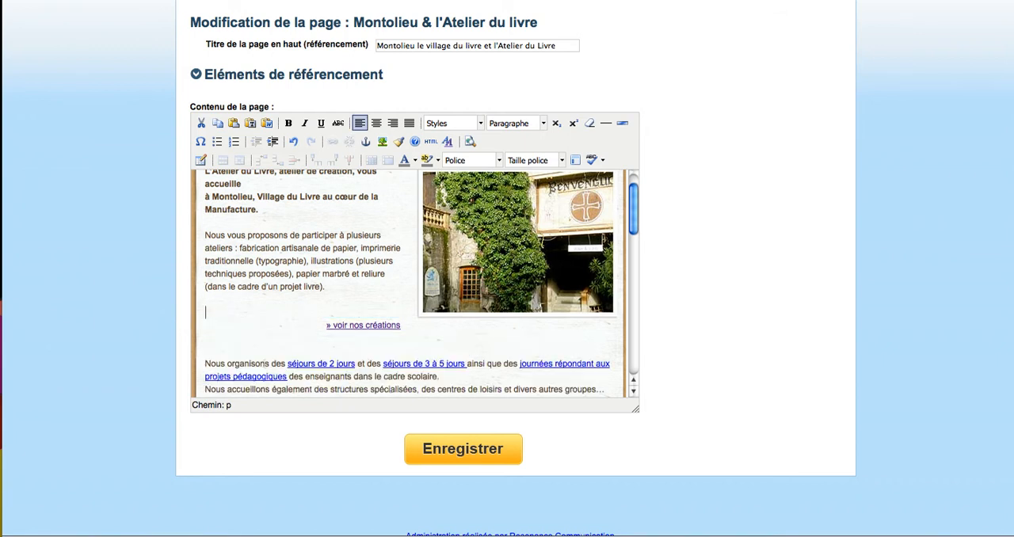
type("test")
scroll(408, 283, "up", 1)
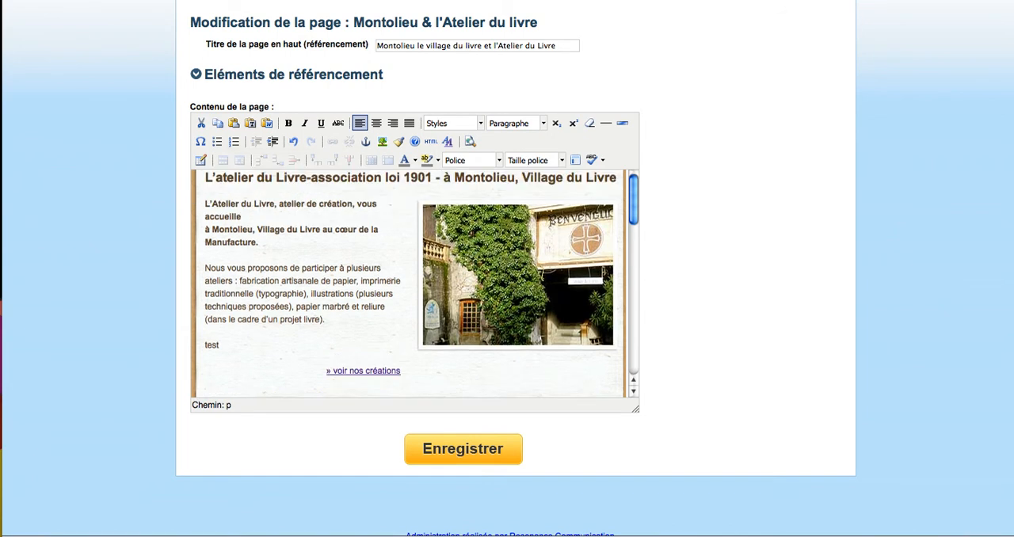
type("test2")
- Turn the "test" and "test2" lines into a bulleted list, and change it to a numbered list
left_click_drag(228, 369, 203, 347)
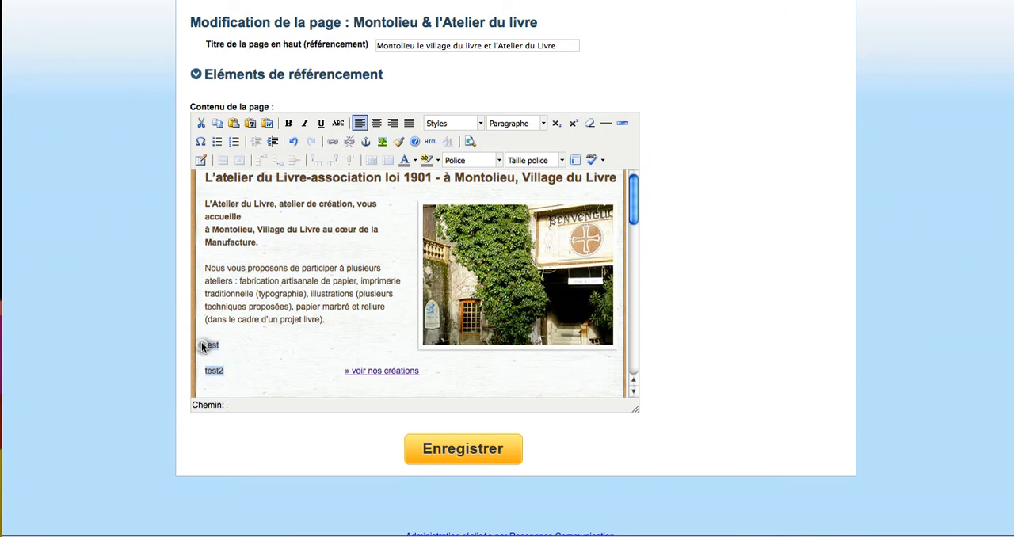
left_click(217, 142)
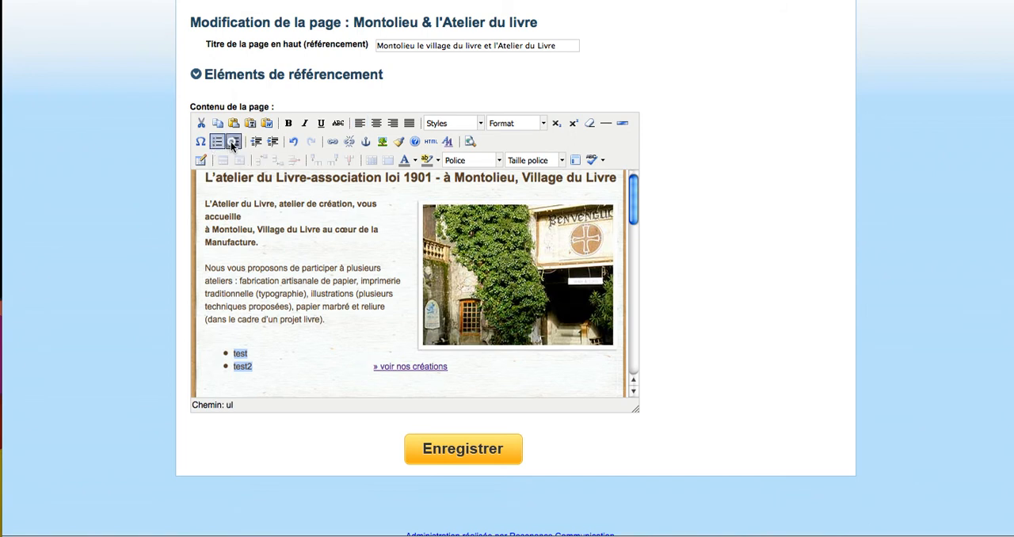
left_click(234, 142)
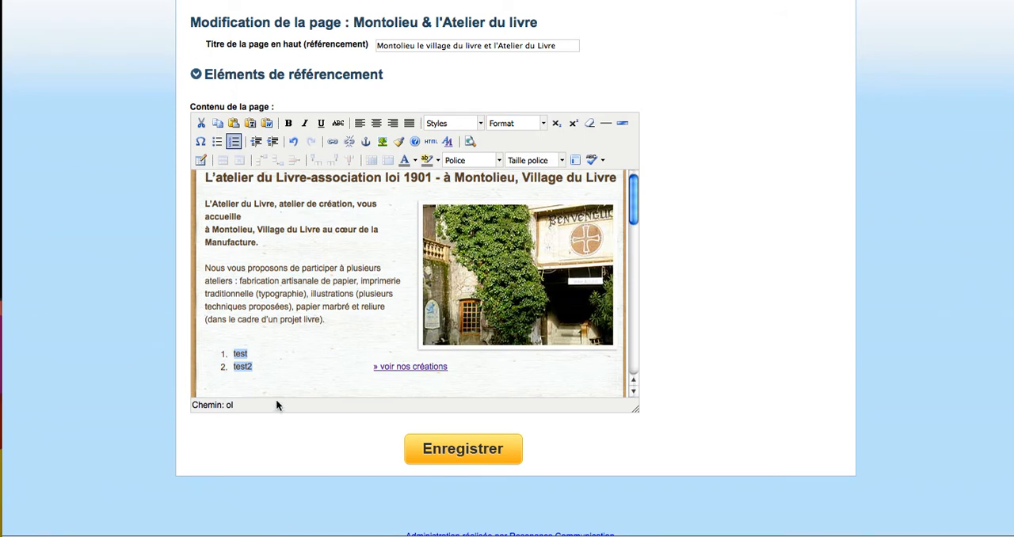
- End the numbered list after "test2" and add "gxgx" in front of the "» voir nos créations" link
left_click(255, 365)
key("Return")
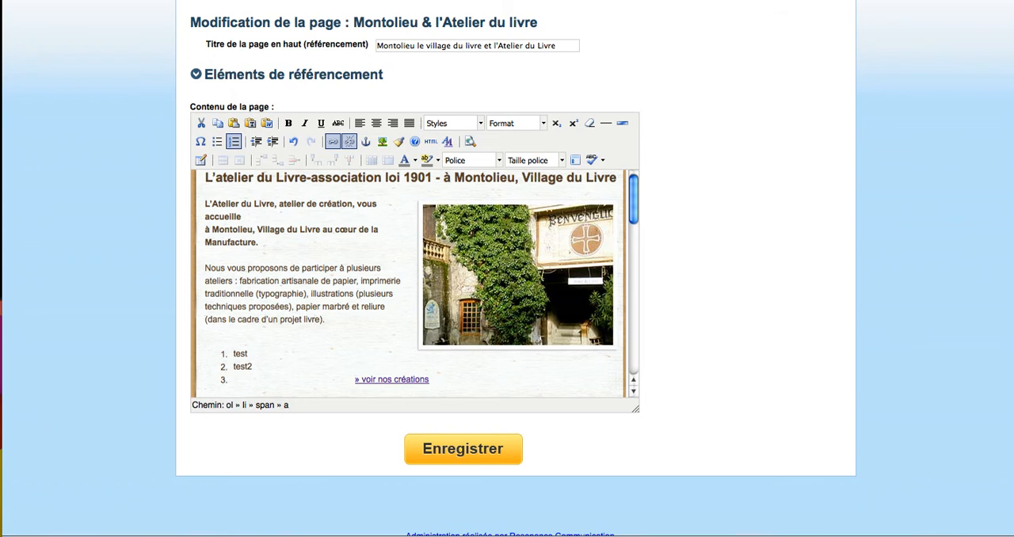
key("Return")
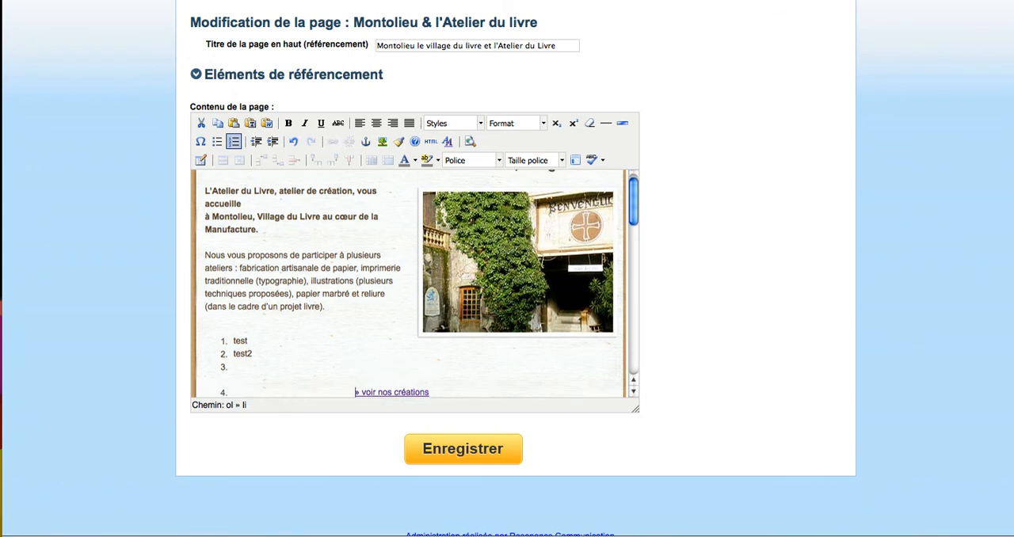
key("BackSpace")
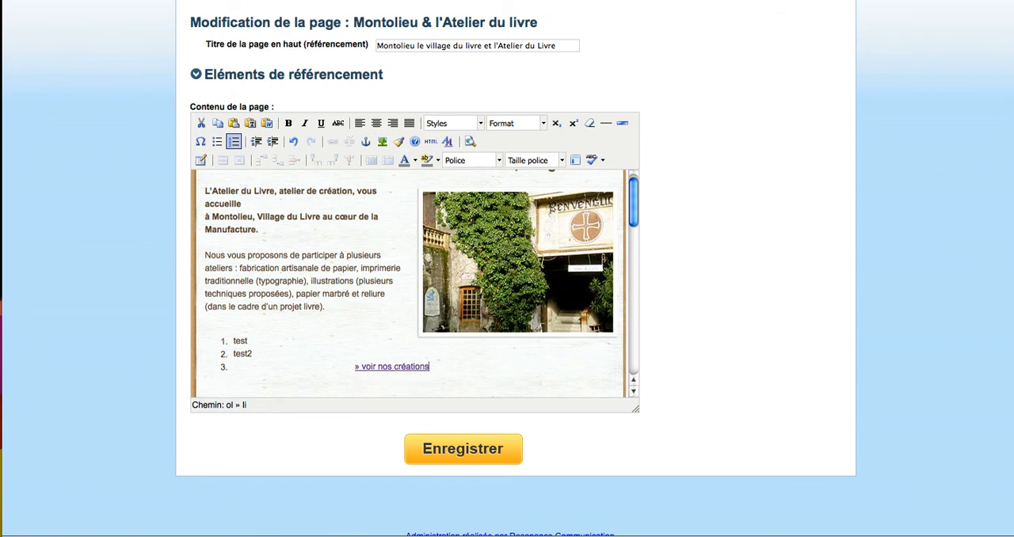
key("Left")
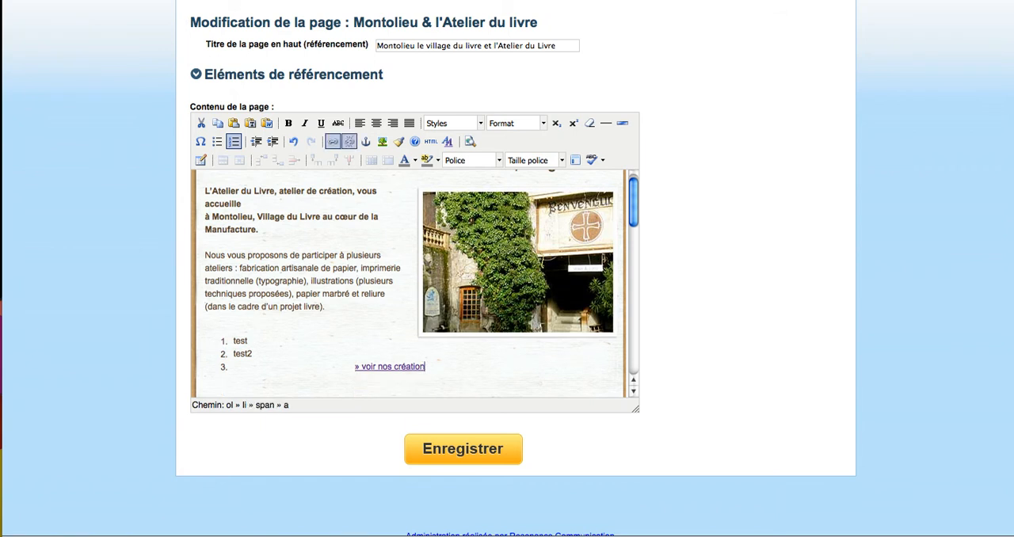
left_click(236, 144)
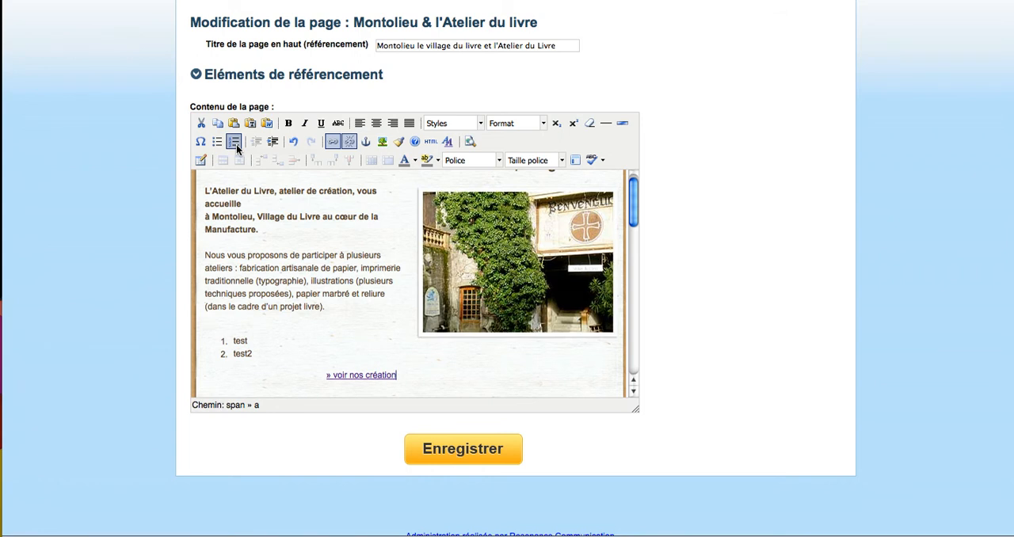
left_click(232, 373)
type("gxgx")
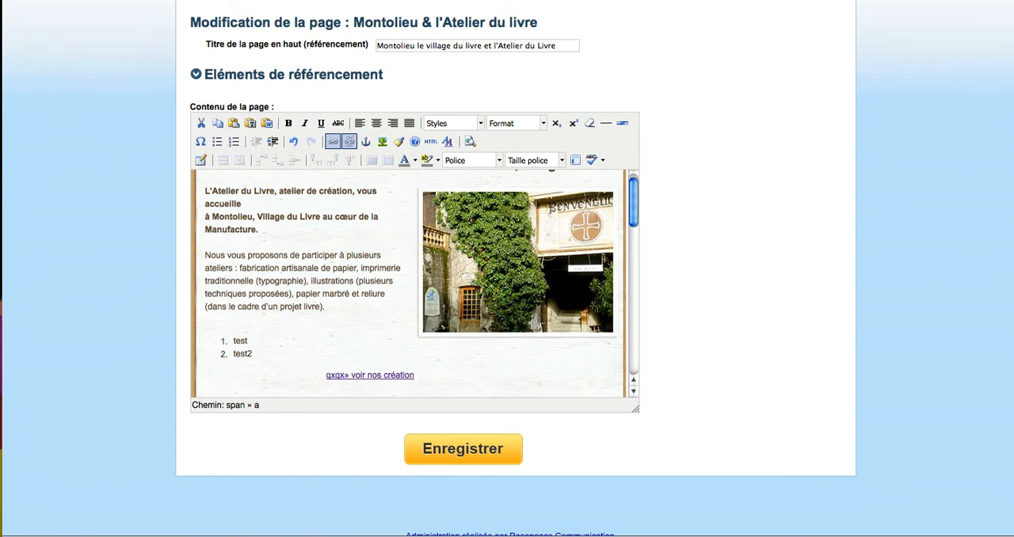
- Undo the "gxgx" text, the list edits, the test lines and the deletion of the Maecenas paragraph
key("ctrl+z")
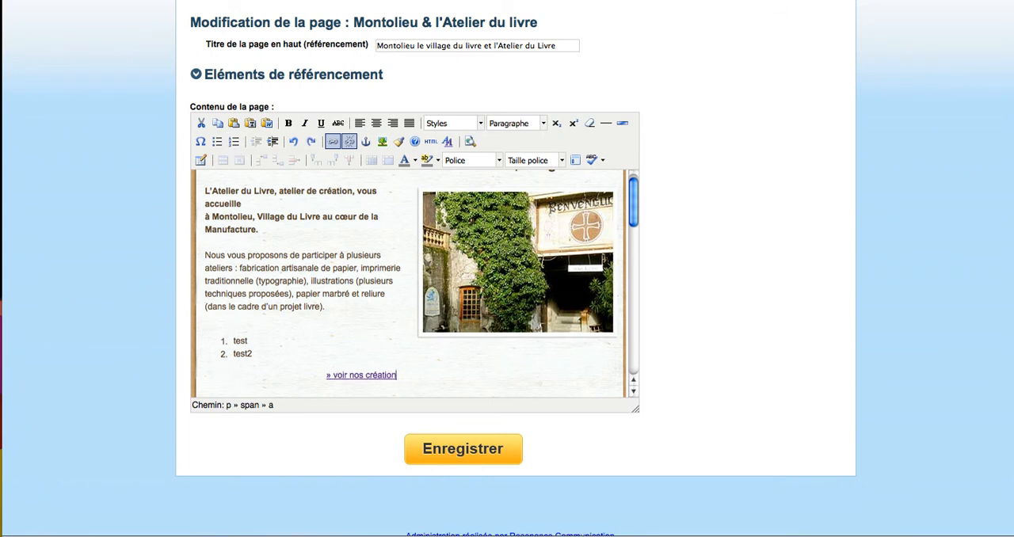
left_click(294, 141)
left_click(294, 142)
left_click(294, 142)
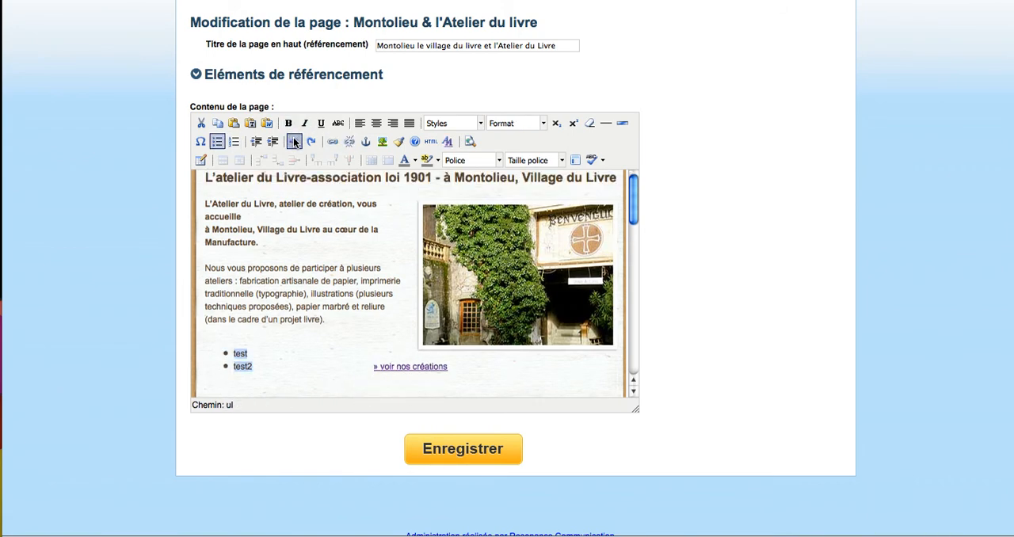
left_click(294, 142)
left_click(294, 142)
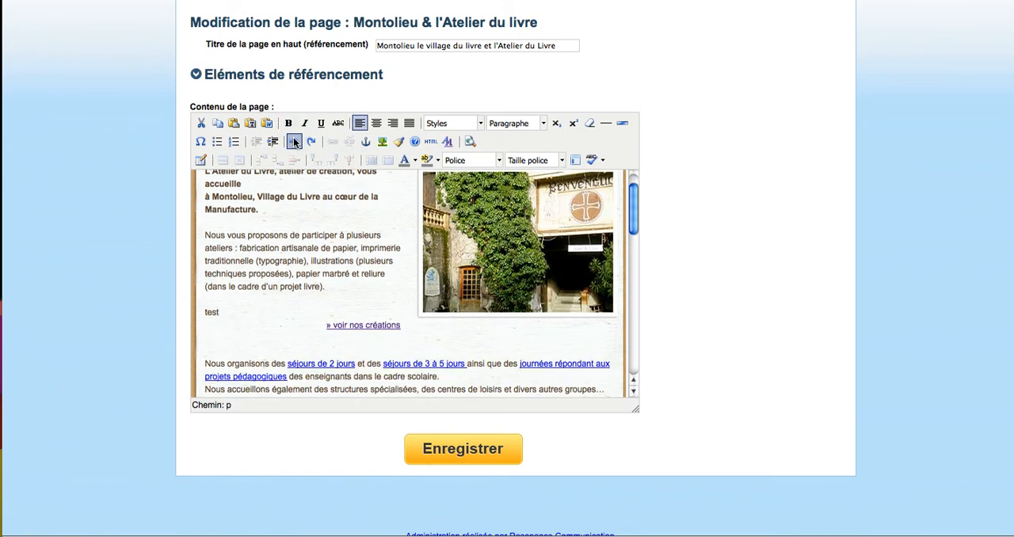
left_click(294, 142)
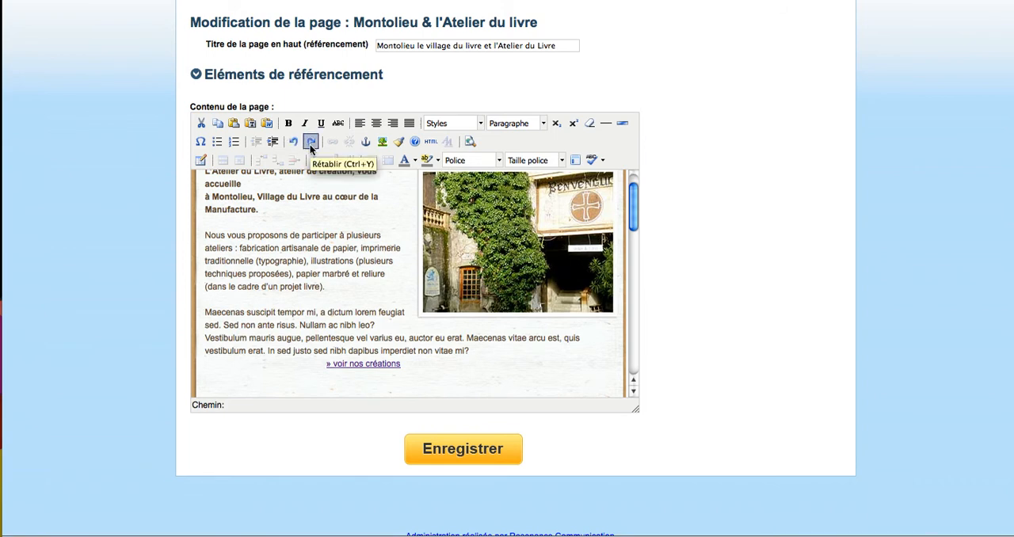
- Redo the replacement of the Maecenas paragraph with "test", and undo it again
left_click(311, 142)
left_click(311, 142)
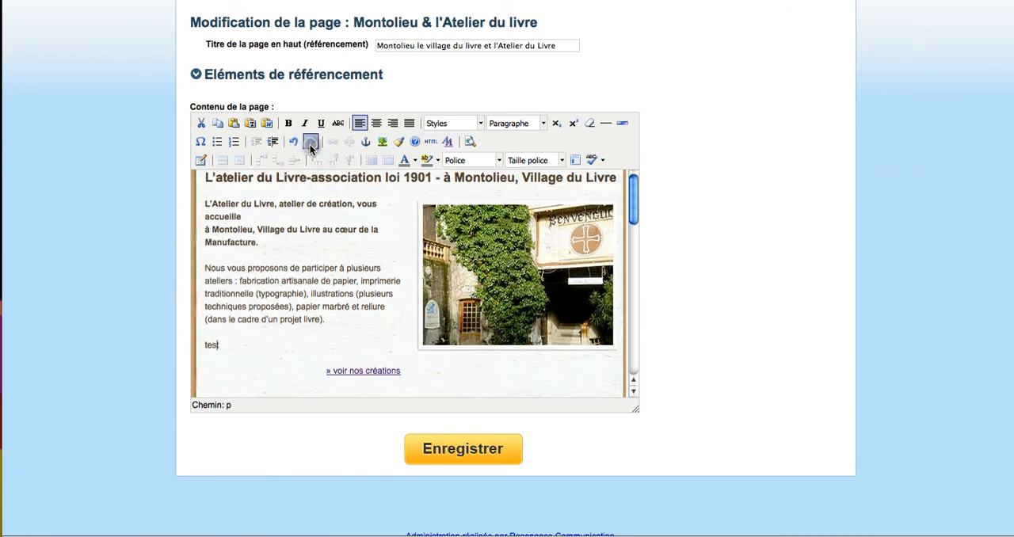
left_click(294, 141)
left_click(294, 142)
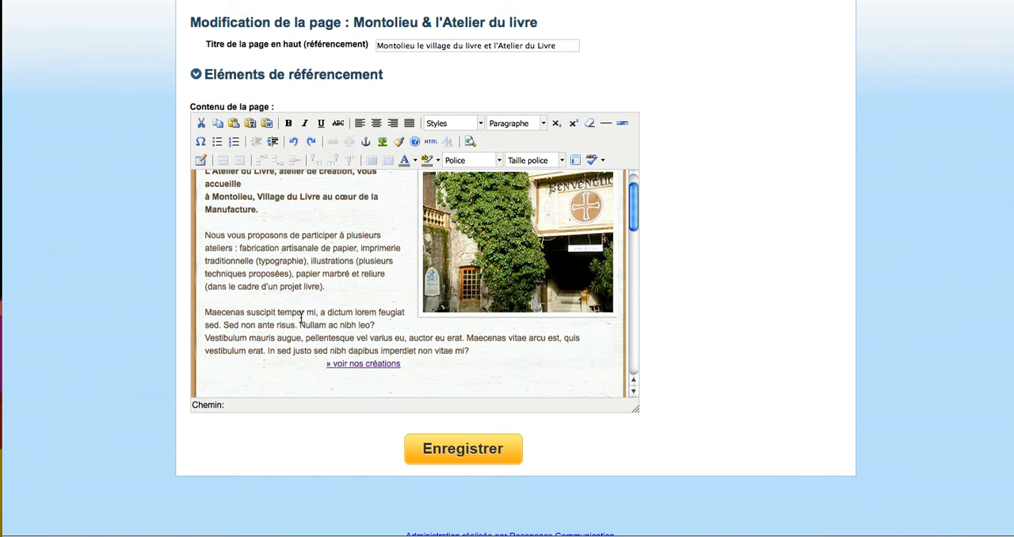
- Indent the Maecenas paragraph one level, and remove its indentation again
scroll(301, 317, "up", 1)
scroll(301, 317, "down", 1)
scroll(301, 317, "down", 1)
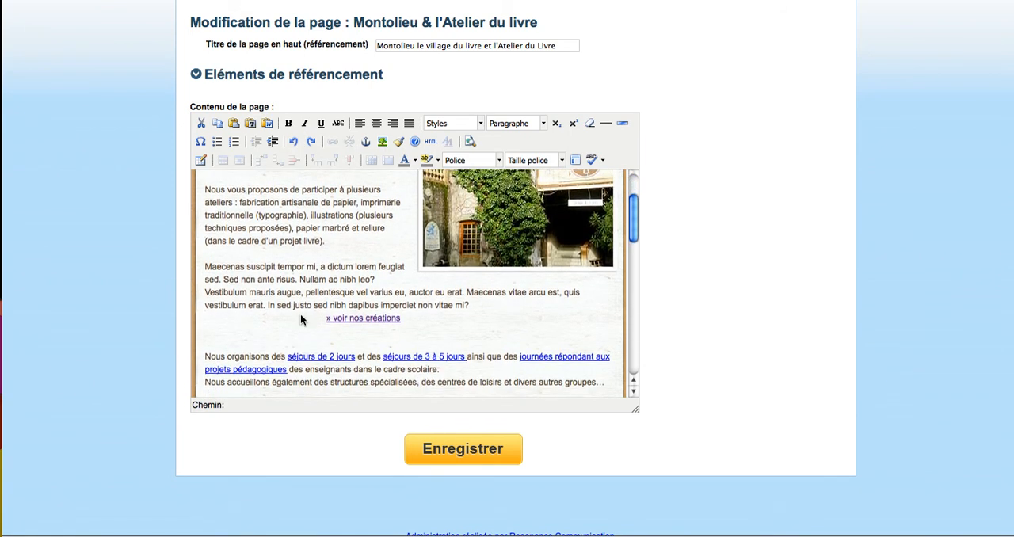
scroll(301, 317, "up", 1)
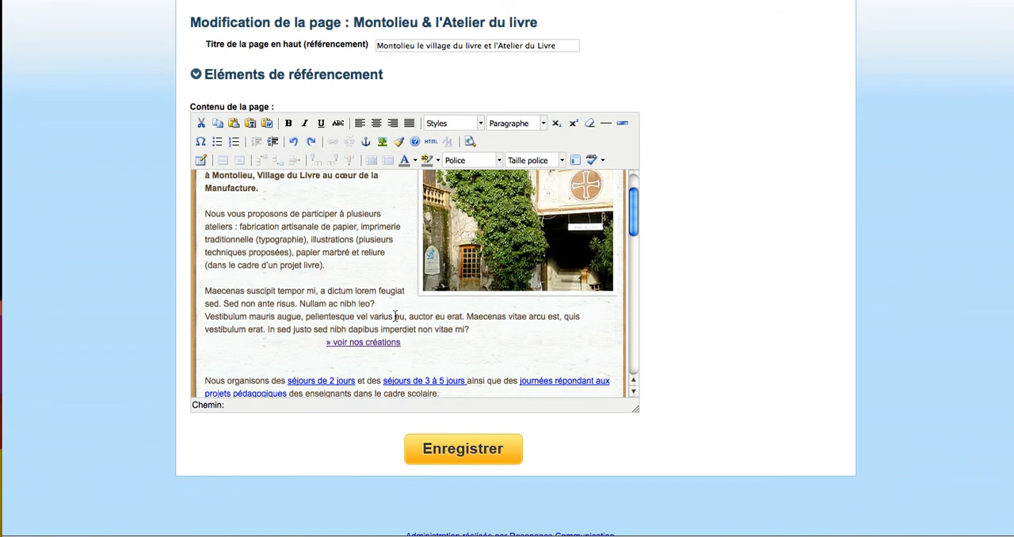
left_click_drag(469, 330, 204, 294)
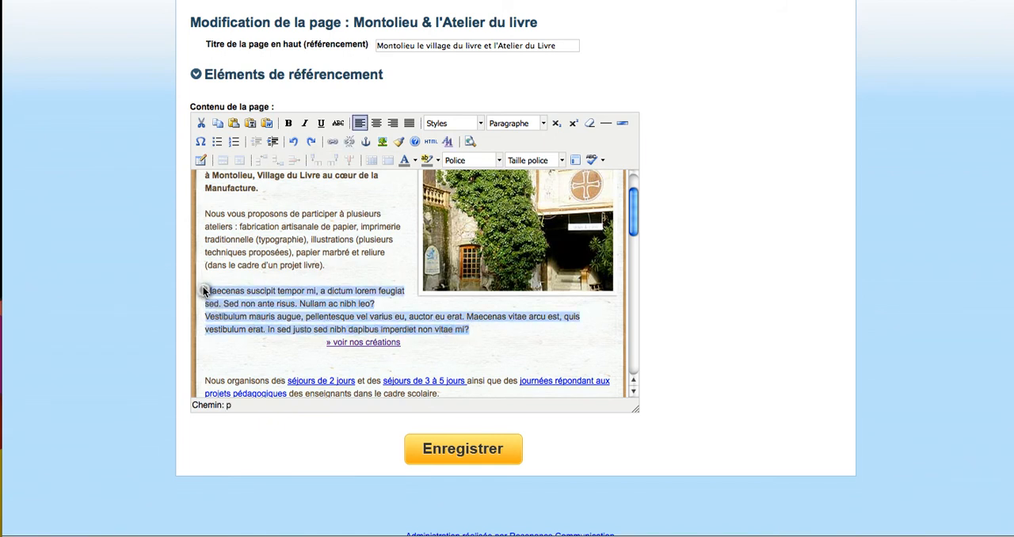
left_click(271, 142)
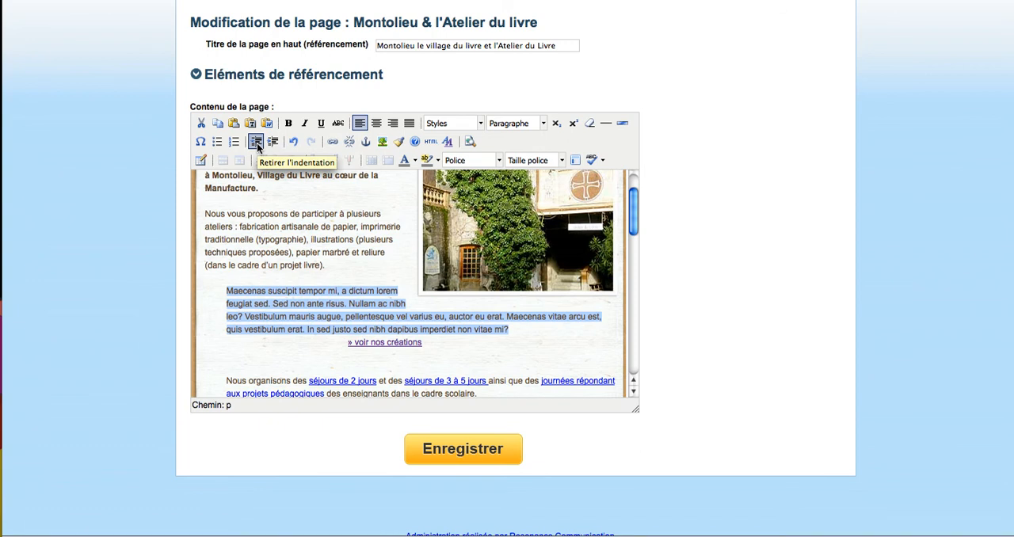
left_click(256, 142)
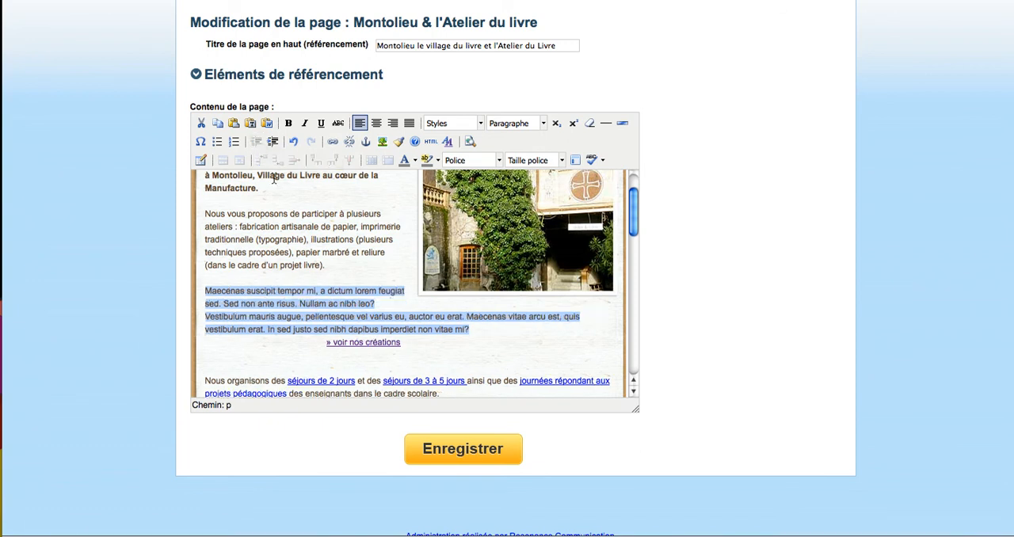
left_click(351, 307)
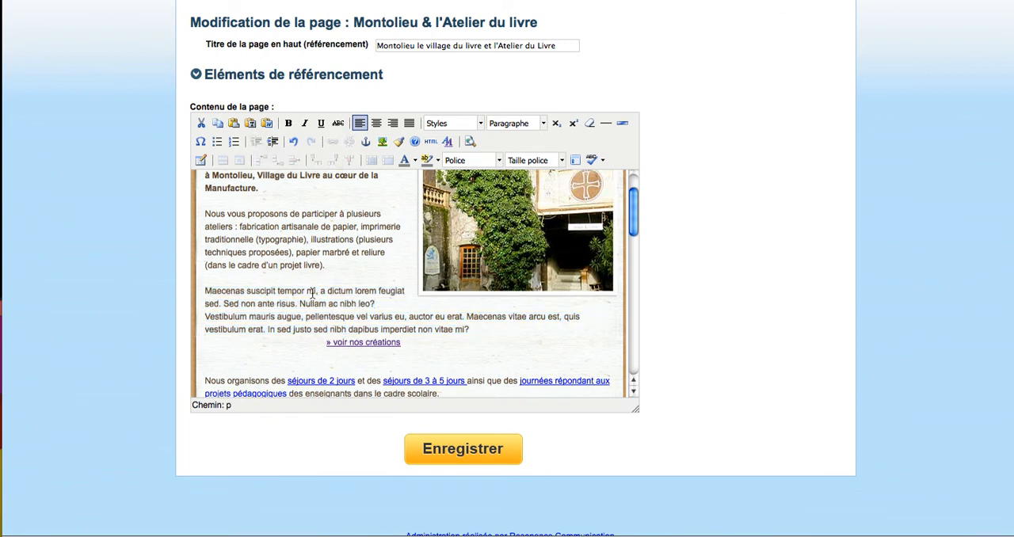
- Select "Maecenas suscipit tempor" and run the code cleanup on the page content
left_click_drag(306, 291, 205, 291)
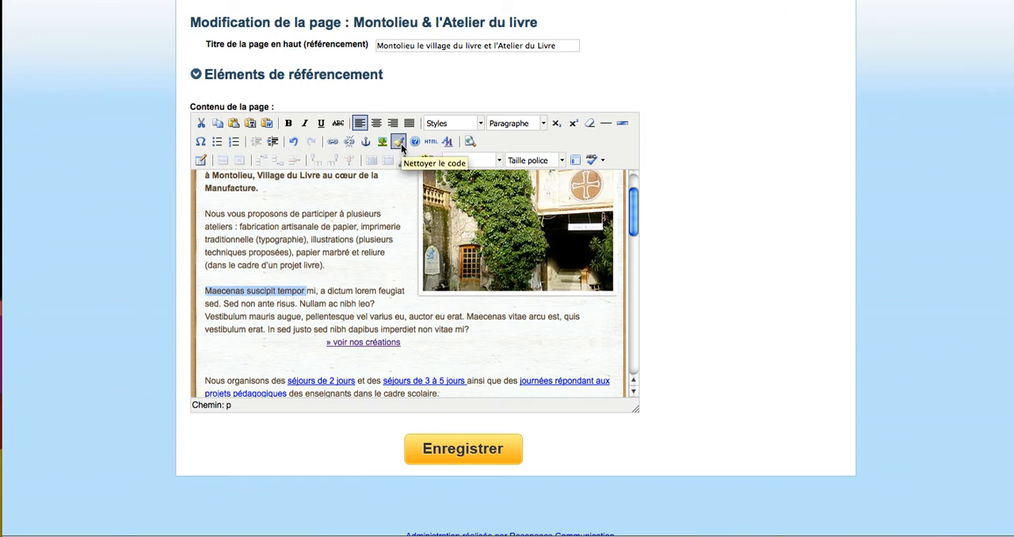
left_click(399, 142)
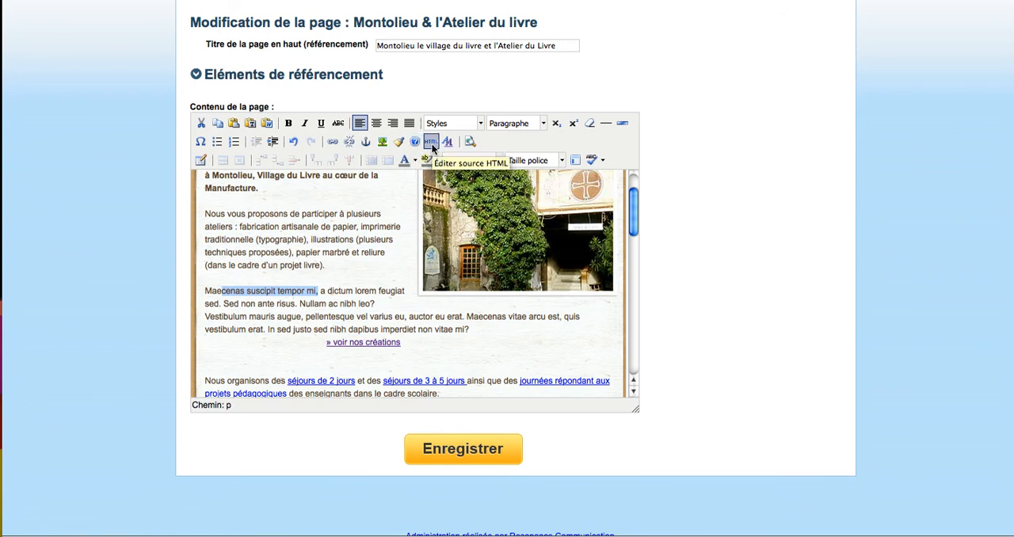
- Examine the HTML source of the page content, and close the source editor without updating
left_click(432, 145)
scroll(553, 216, "down", 2)
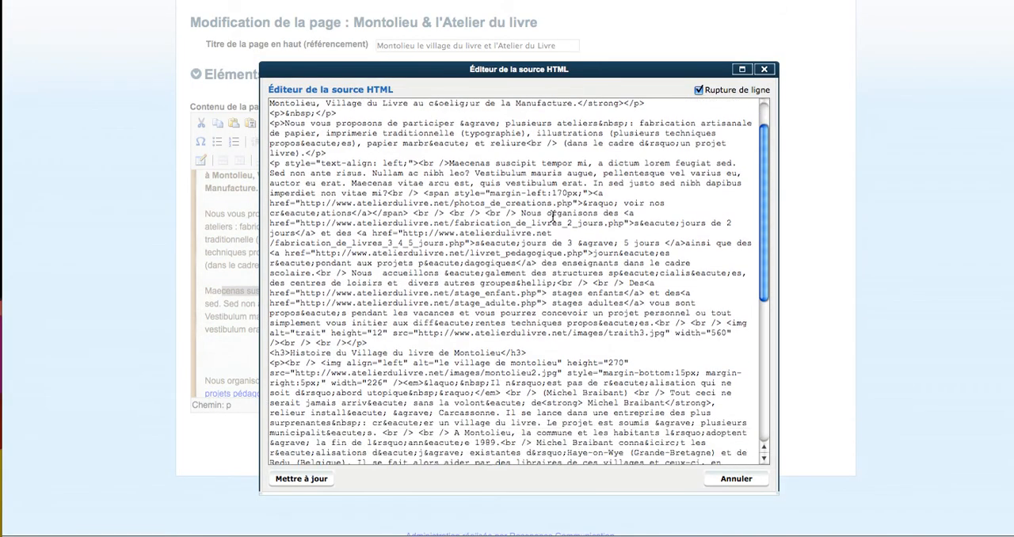
scroll(552, 216, "down", 10)
scroll(552, 217, "up", 12)
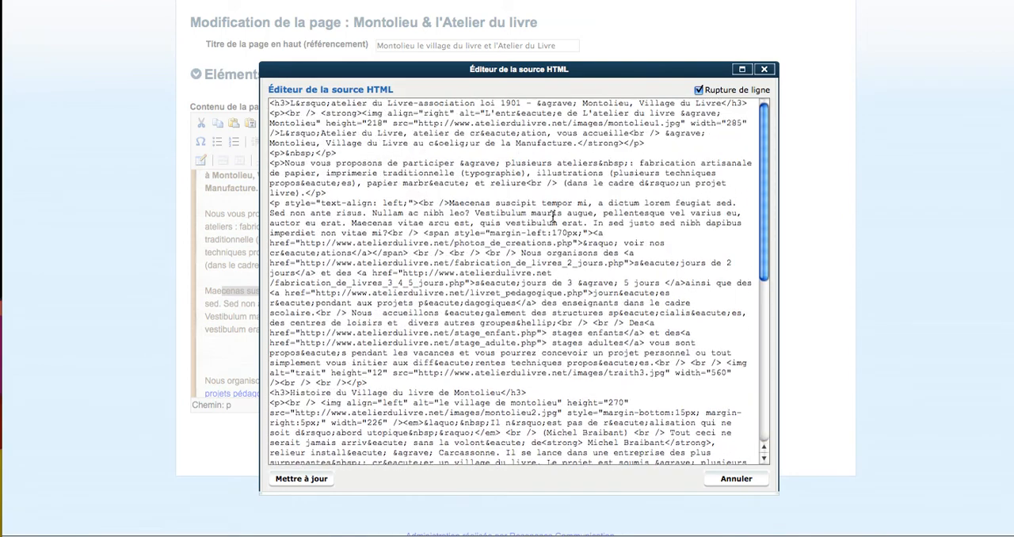
left_click(765, 69)
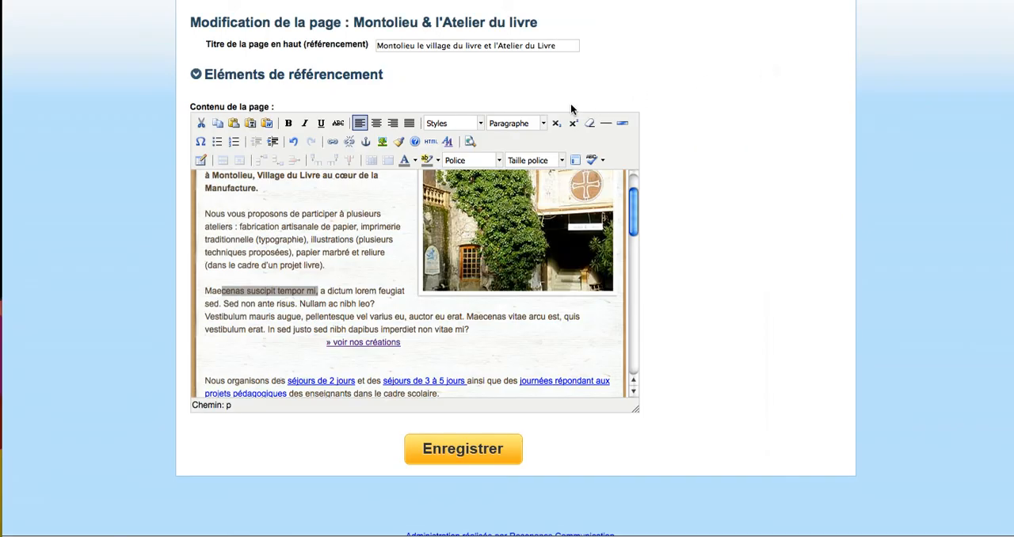
- Preview the page in the site's layout, check the Maecenas paragraph, and close the preview
left_click(470, 142)
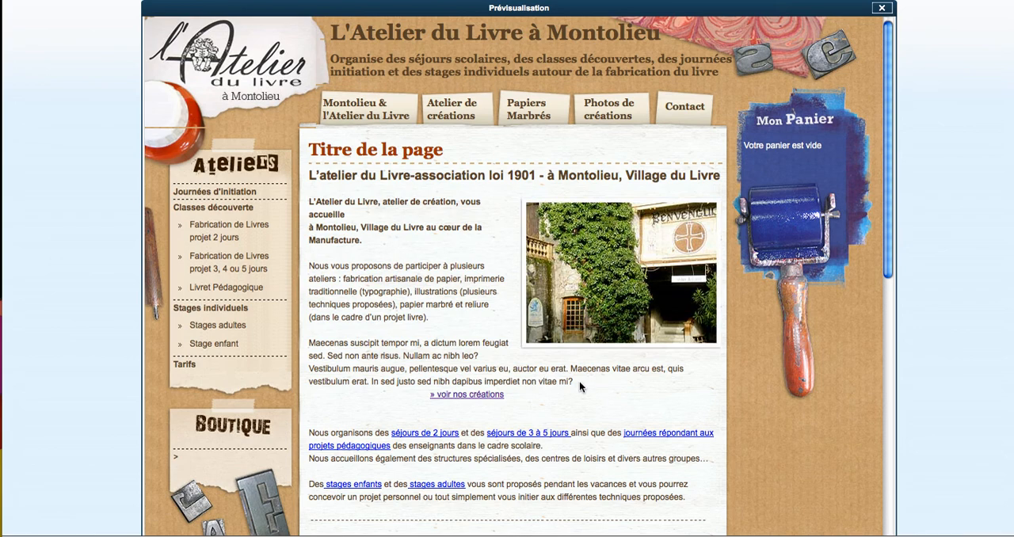
left_click_drag(573, 382, 310, 342)
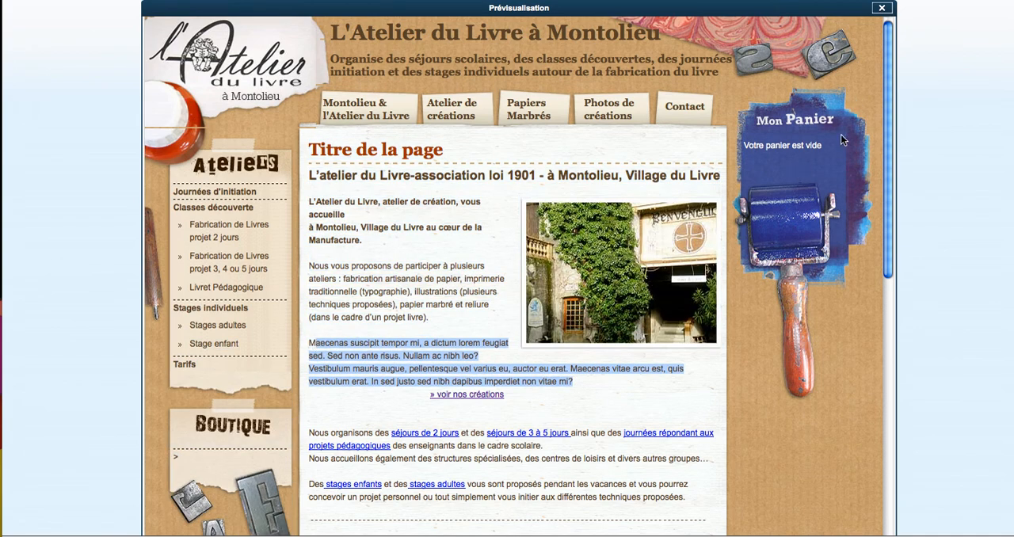
left_click(883, 9)
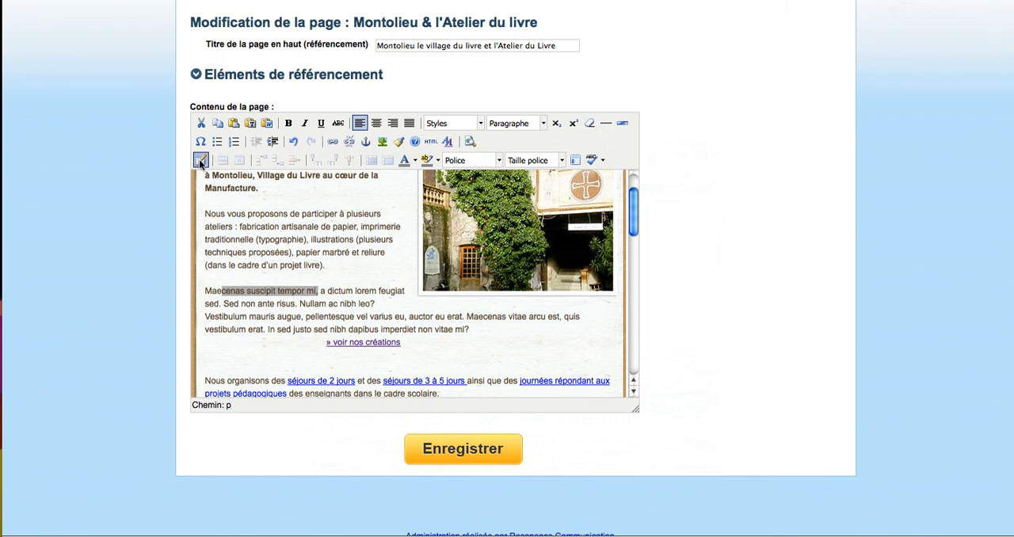
- Look through the text colour, highlight colour, font and font size choices without applying any
left_click(415, 161)
left_click(416, 161)
left_click(438, 161)
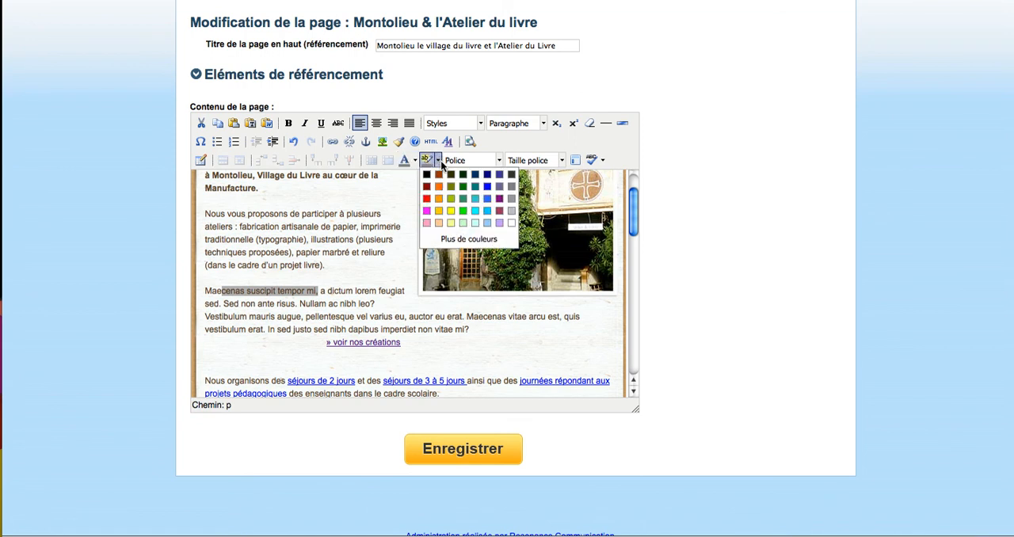
left_click(440, 163)
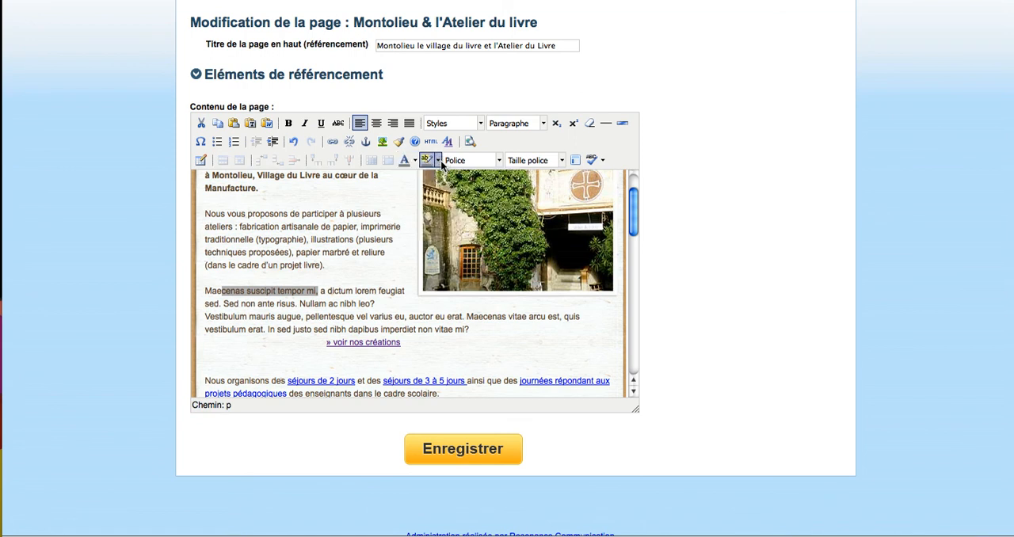
left_click(500, 162)
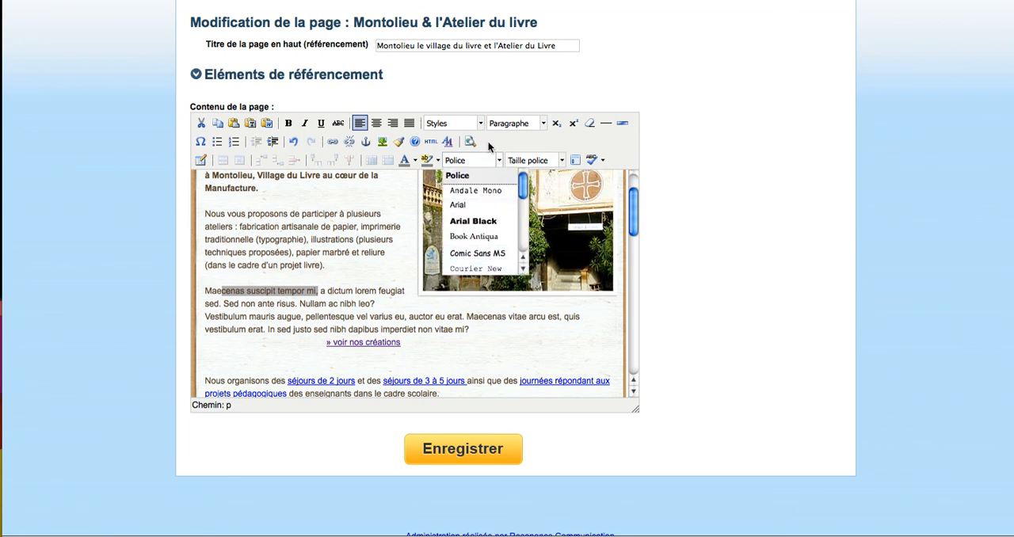
left_click(499, 161)
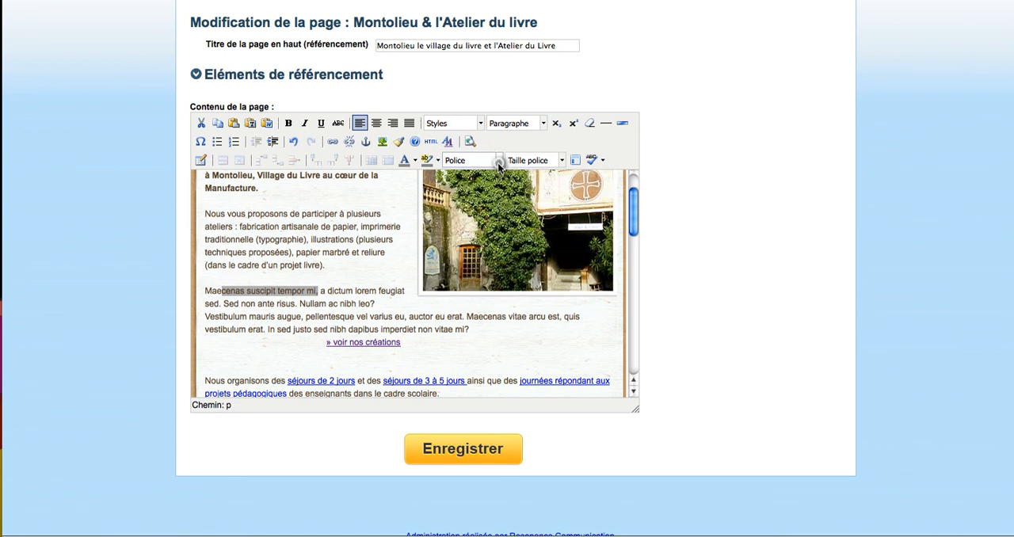
left_click(561, 161)
left_click(561, 161)
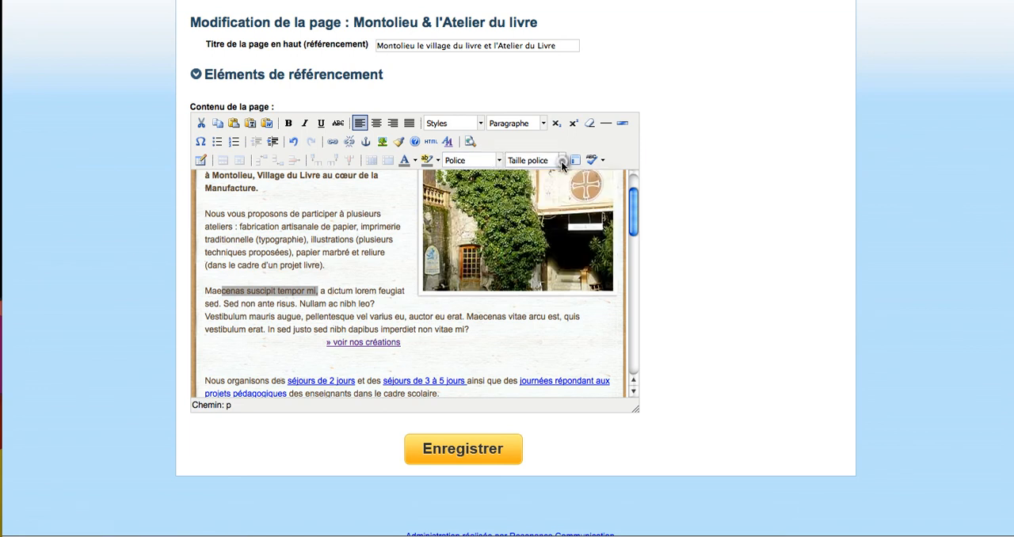
- Check the languages offered for the spell checker, and deselect the text in the Maecenas paragraph
left_click(603, 162)
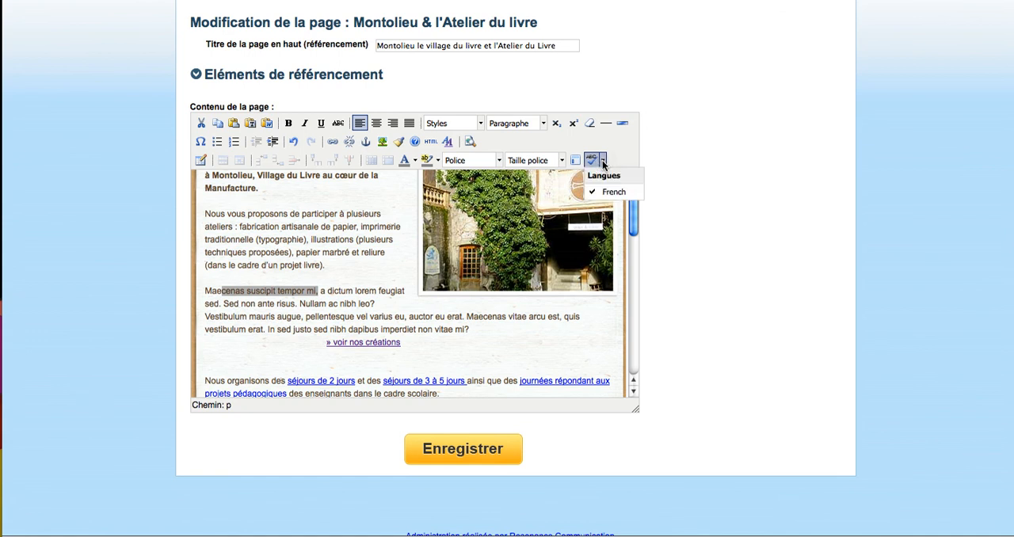
left_click(668, 143)
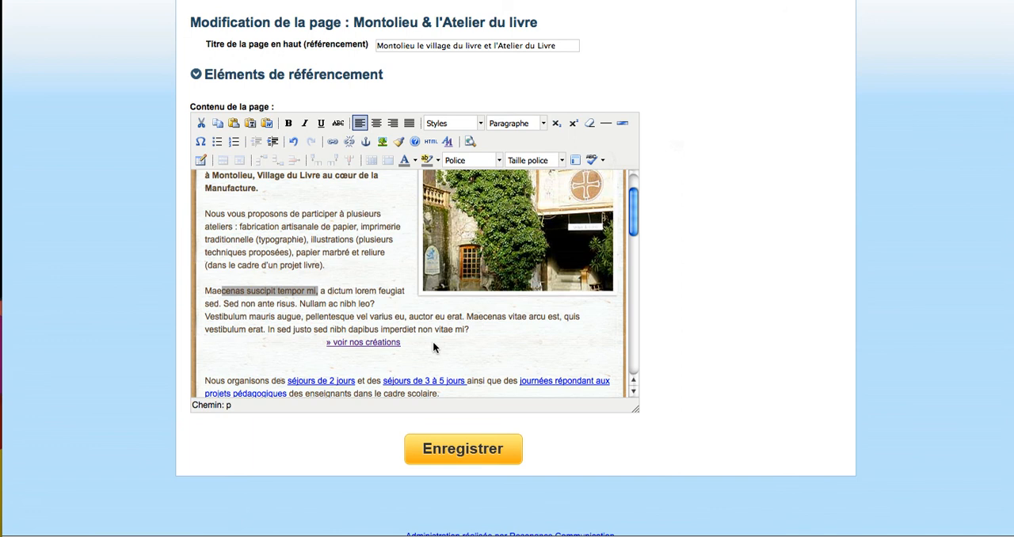
left_click(322, 279)
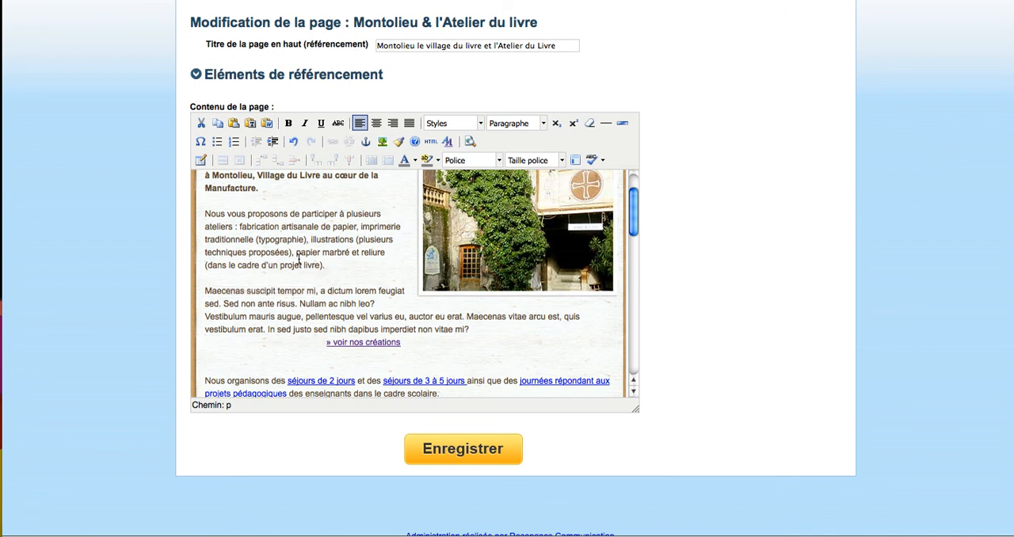